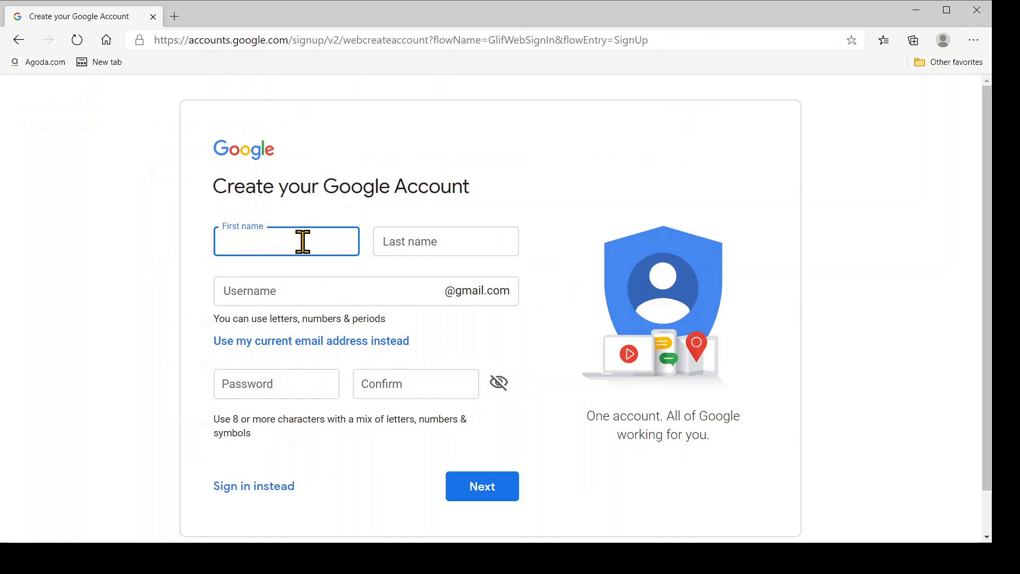
Step: Enter the new account's first and last name and a Gmail username ending in 0
text(highland)
key(BackSpace)
key(BackSpace)
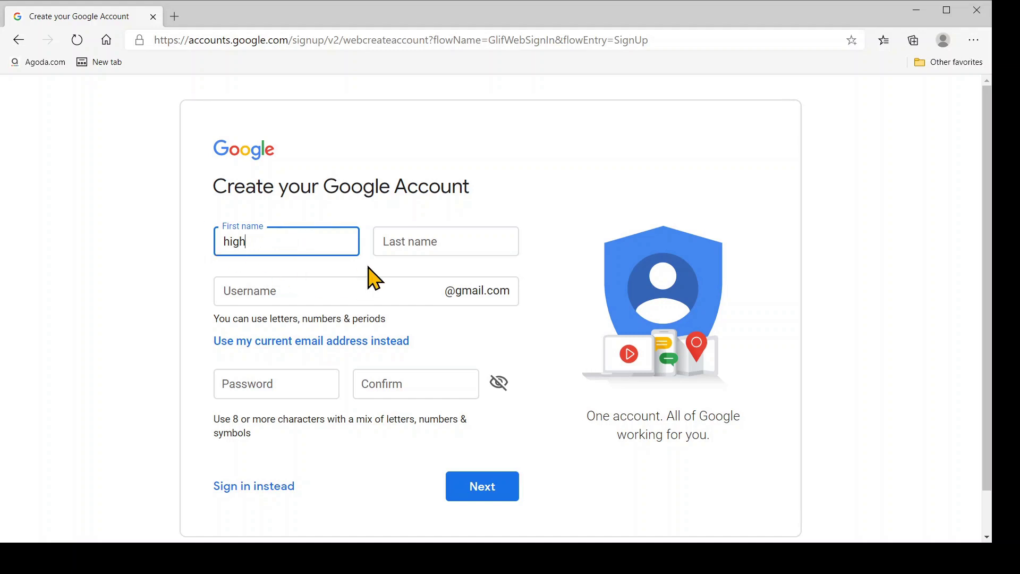
click(396, 239)
text(lands)
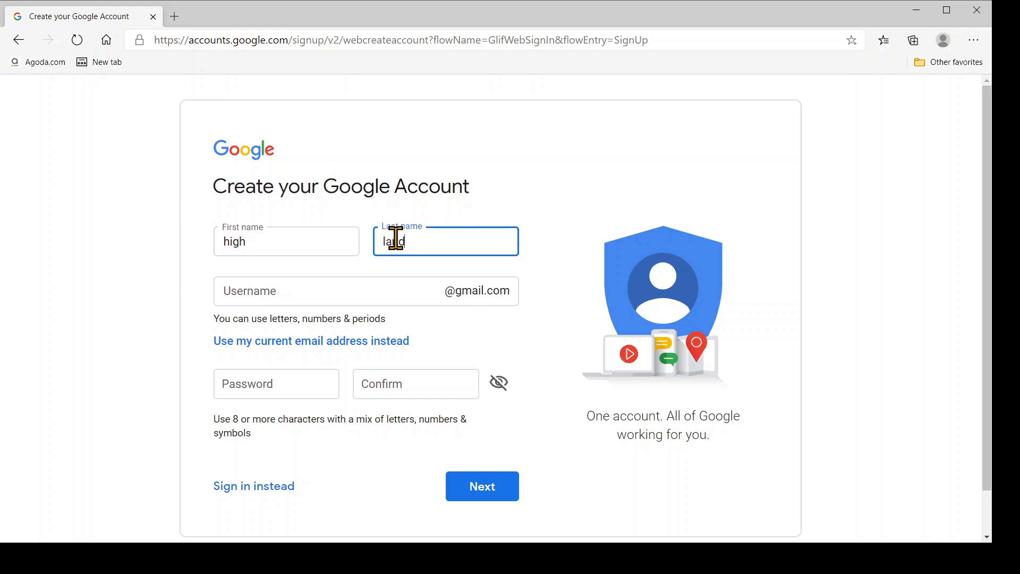
click(333, 294)
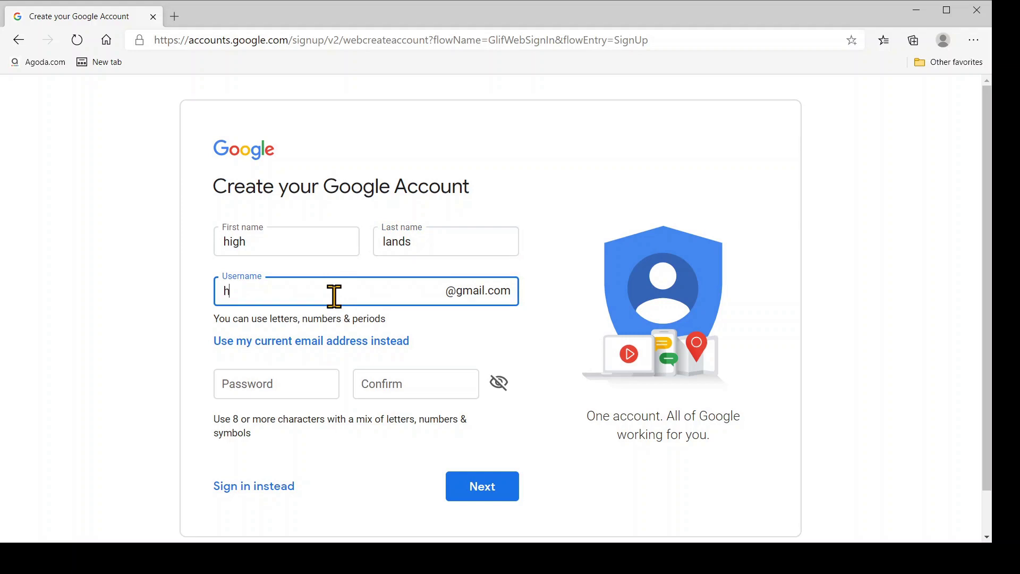
Step: Begin entering the account password, retyping it after a correction
click(278, 380)
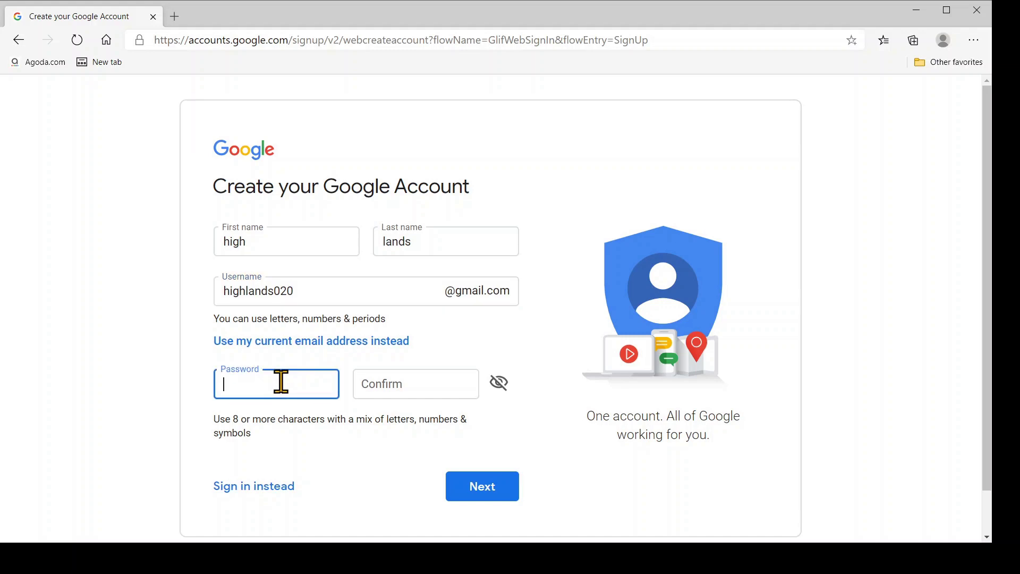
text(hi)
key(BackSpace)
text(h)
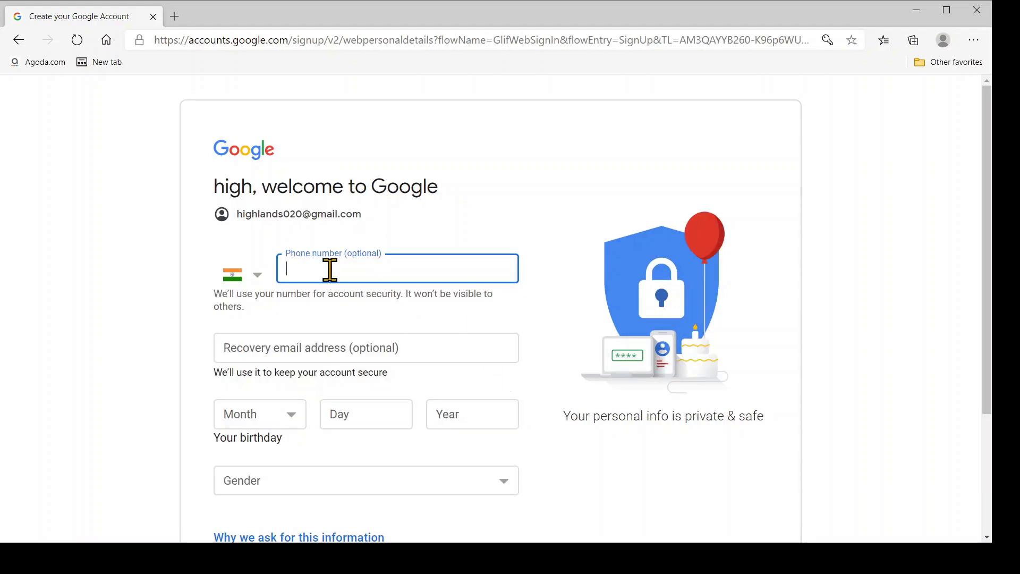
Step: Add the account's phone number via autofill, continue, and paste the texted verification code
click(325, 293)
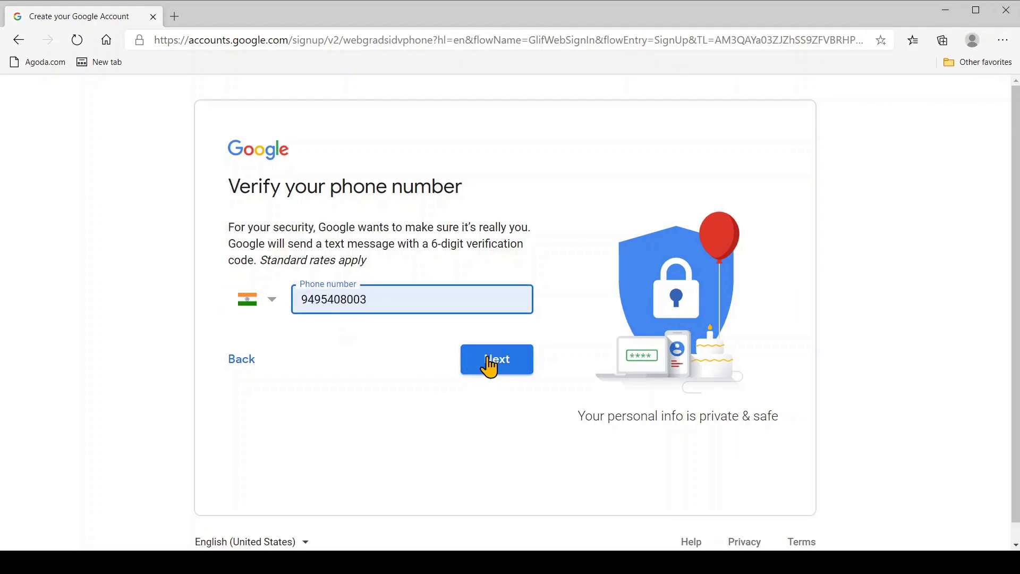
click(489, 366)
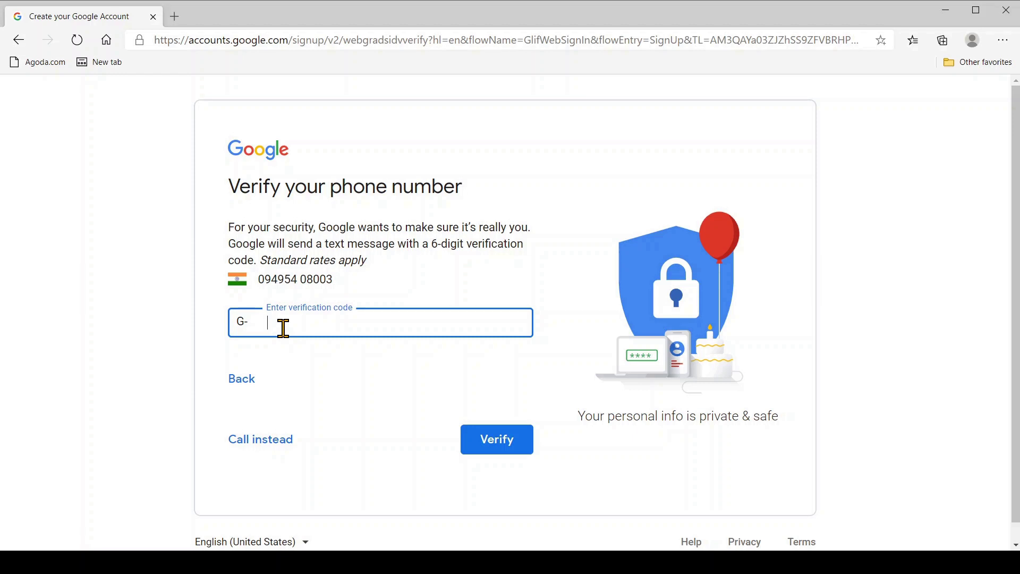
key(ctrl+v)
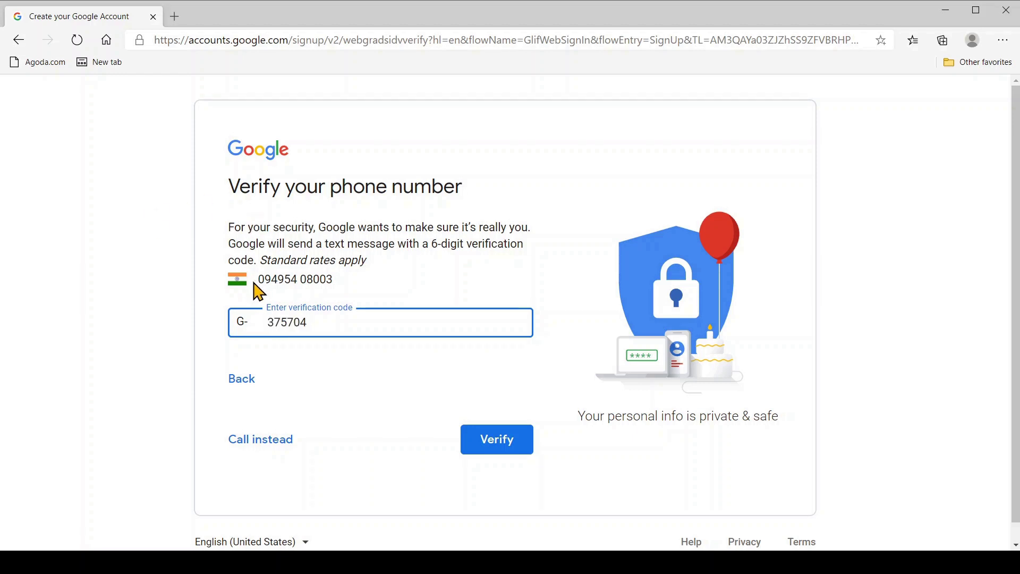
click(495, 449)
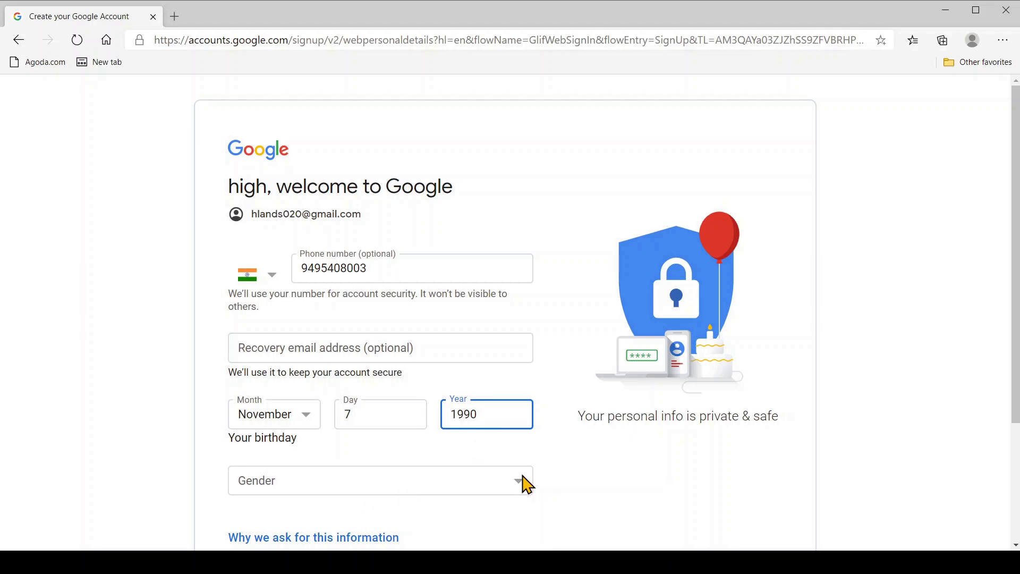
click(528, 485)
key(m)
scroll(829, 485, down, 3)
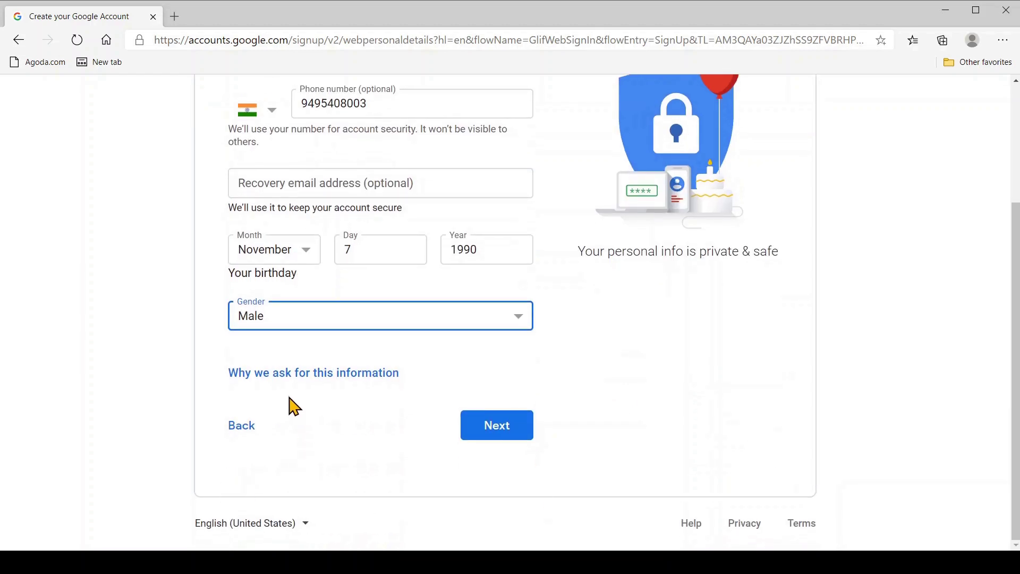
click(496, 428)
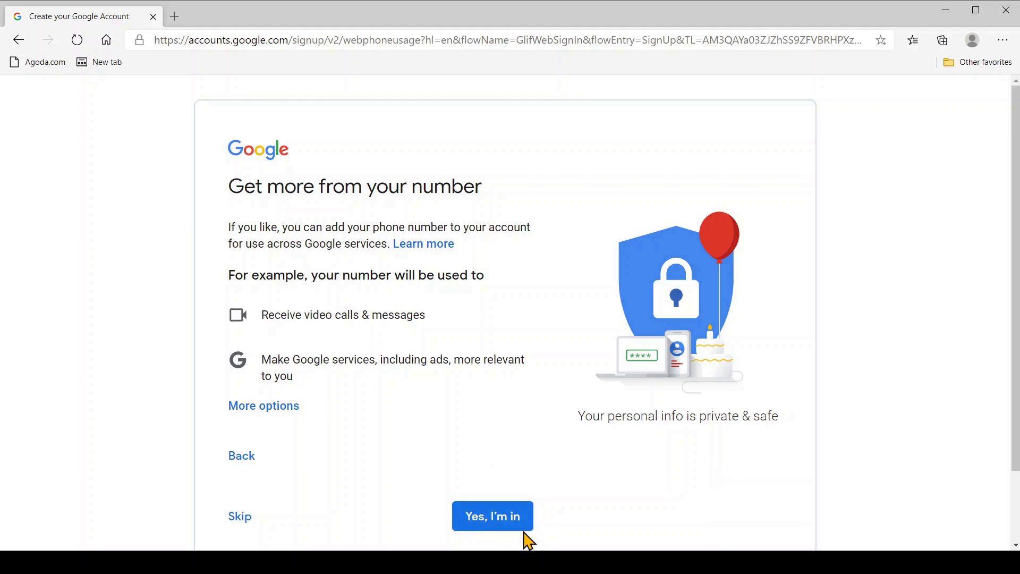
Step: Agree to link the number and accept the Privacy and Terms, returning signed in to YouTube
click(502, 524)
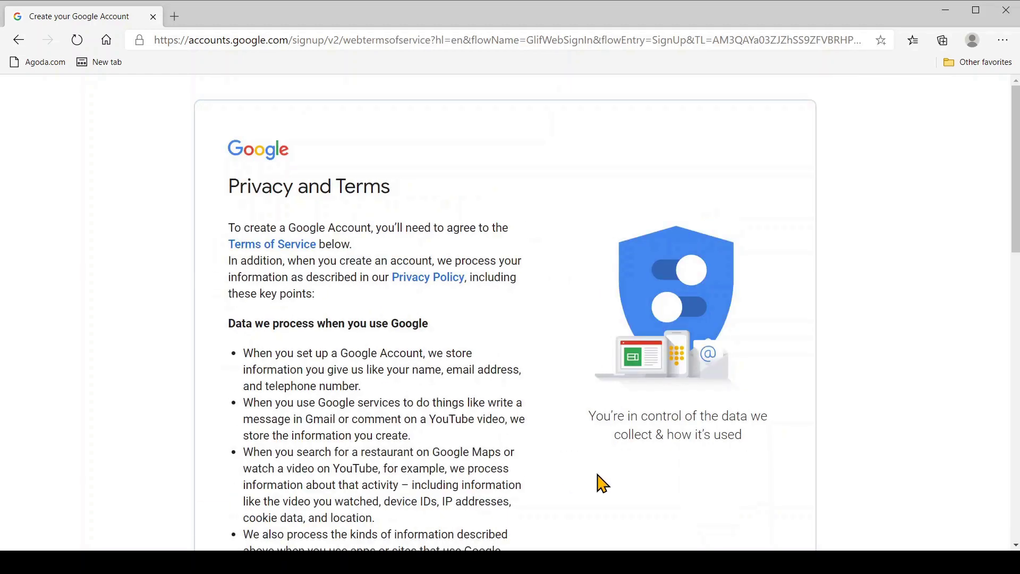
scroll(595, 480, down, 6)
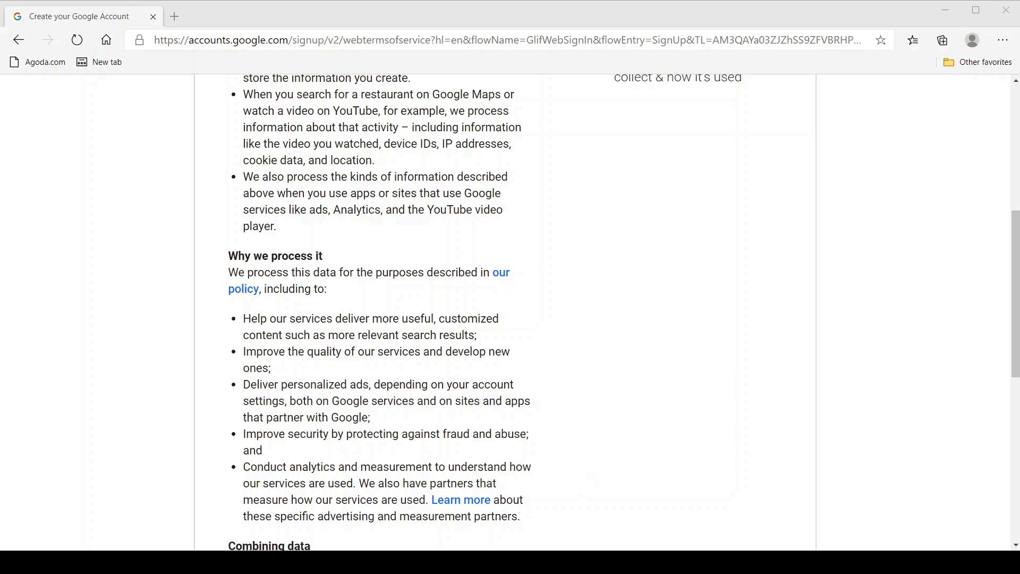
click(546, 540)
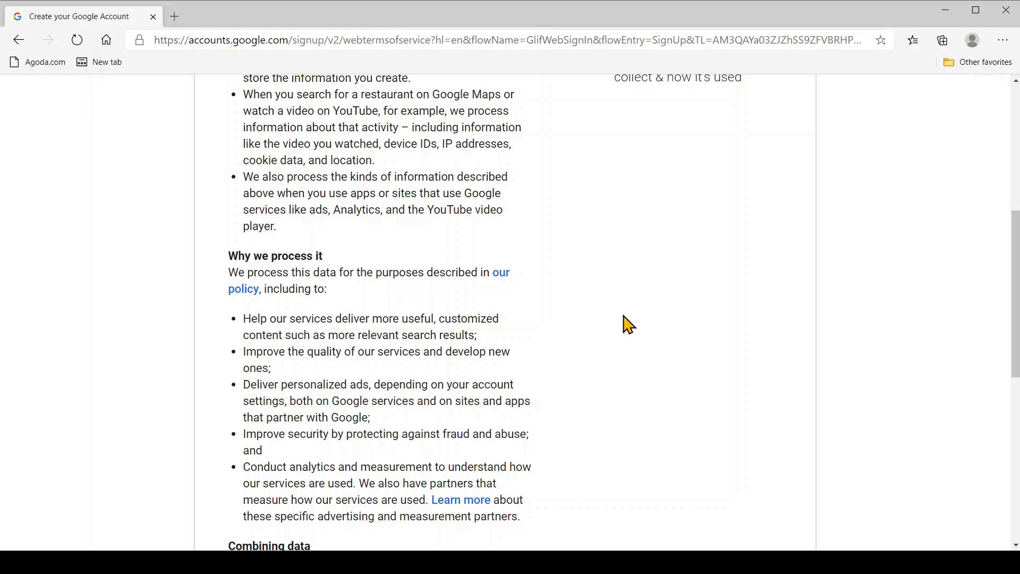
scroll(626, 323, down, 8)
click(499, 454)
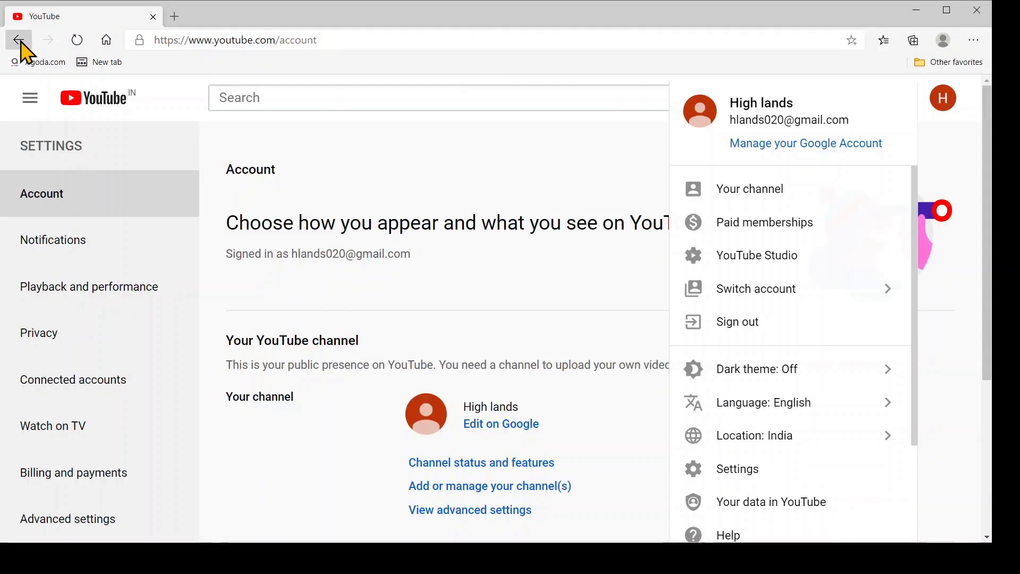
click(20, 44)
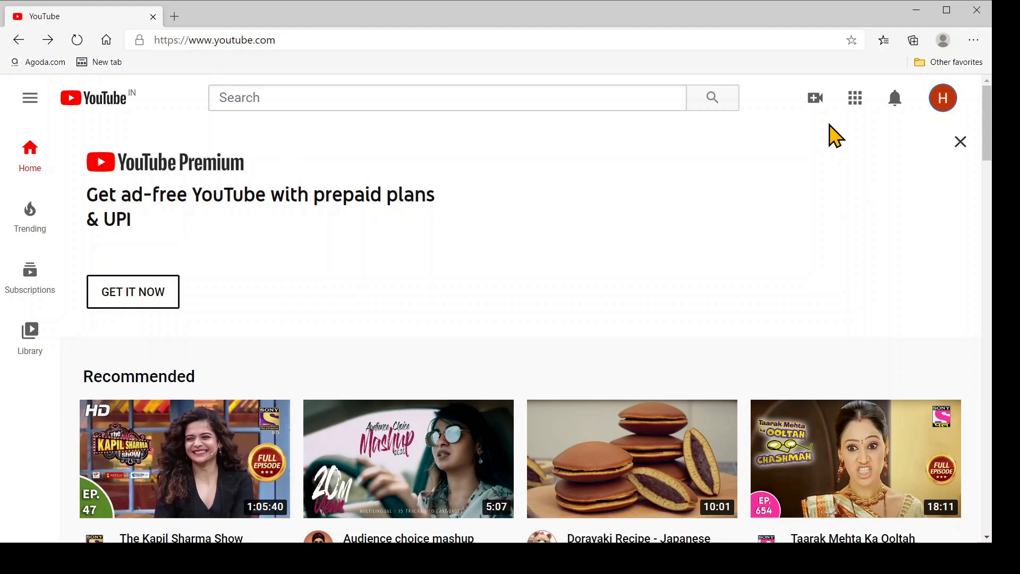
click(817, 102)
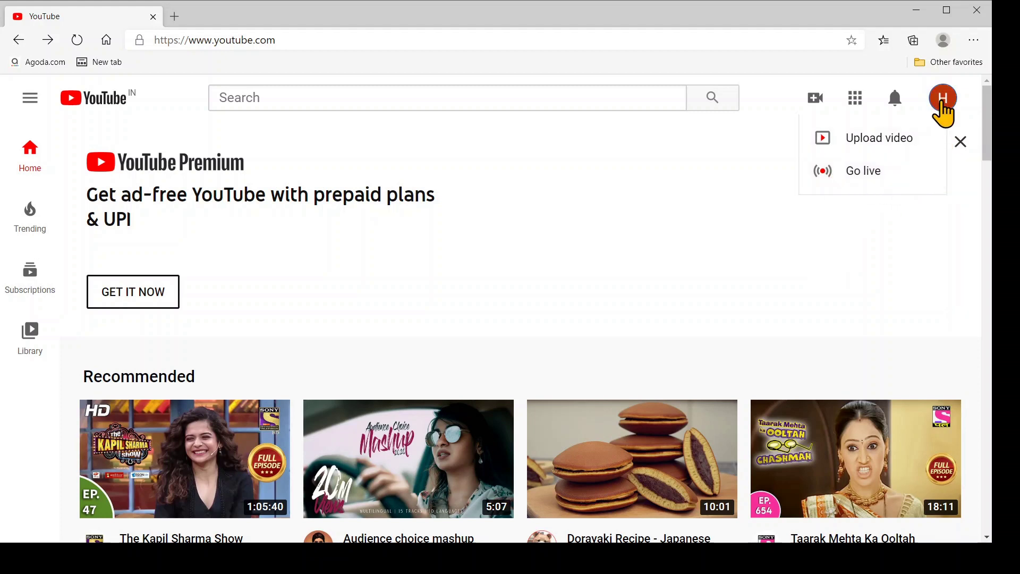
Step: Open the account menu from the avatar at the top right
click(942, 105)
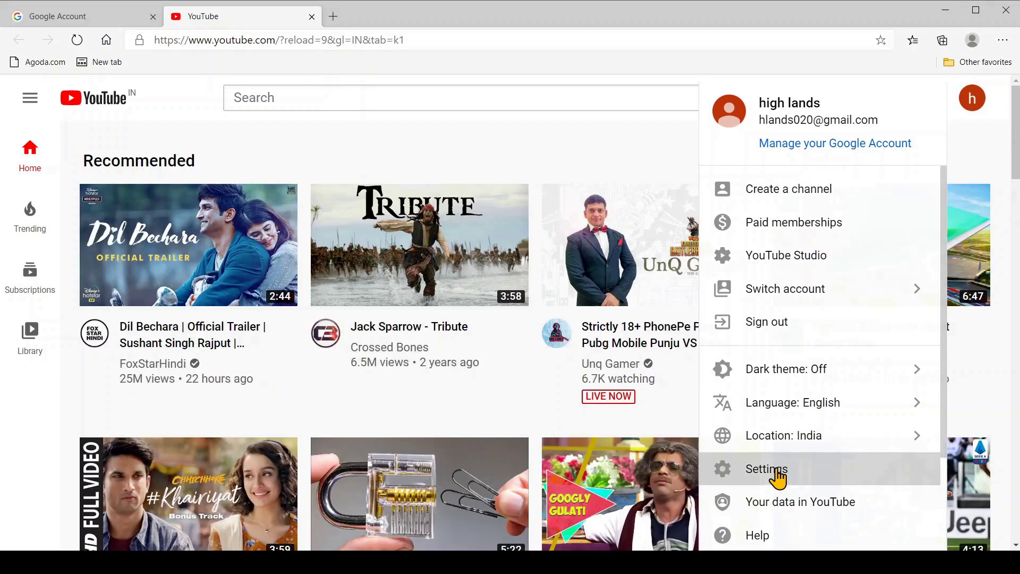
Step: From YouTube settings, create a channel under the account's own name
click(775, 474)
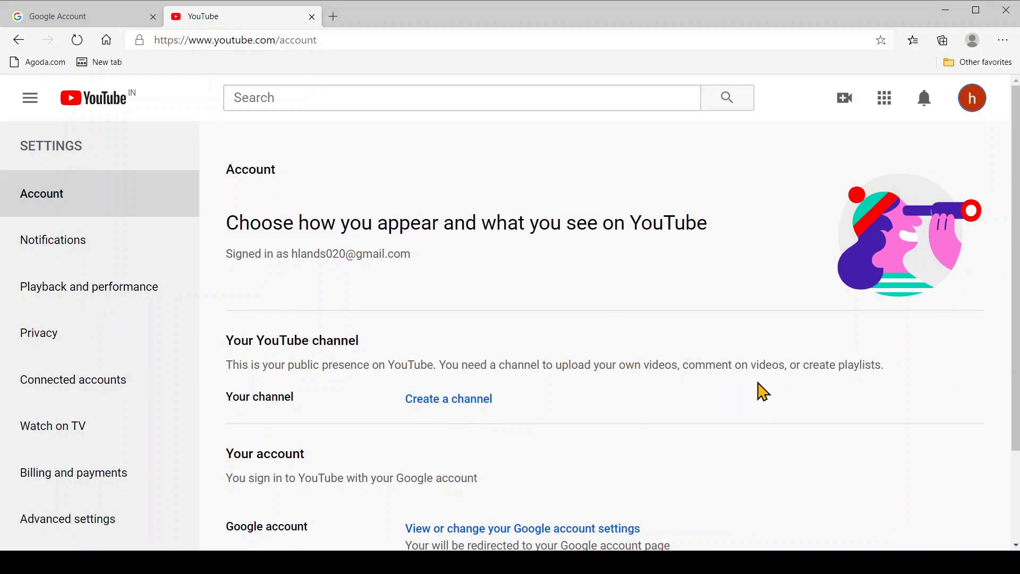
scroll(760, 396, down, 2)
click(483, 285)
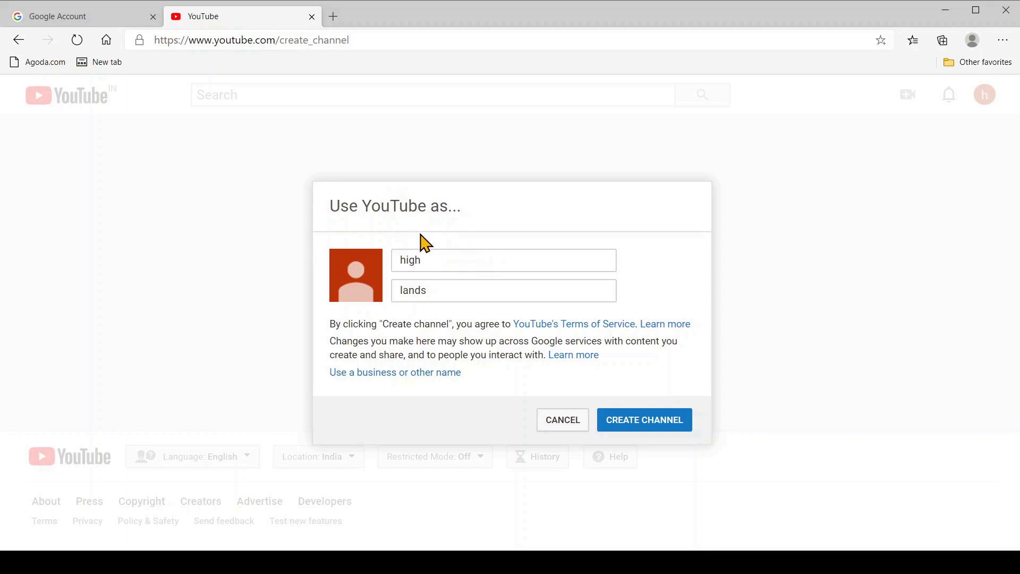
click(651, 421)
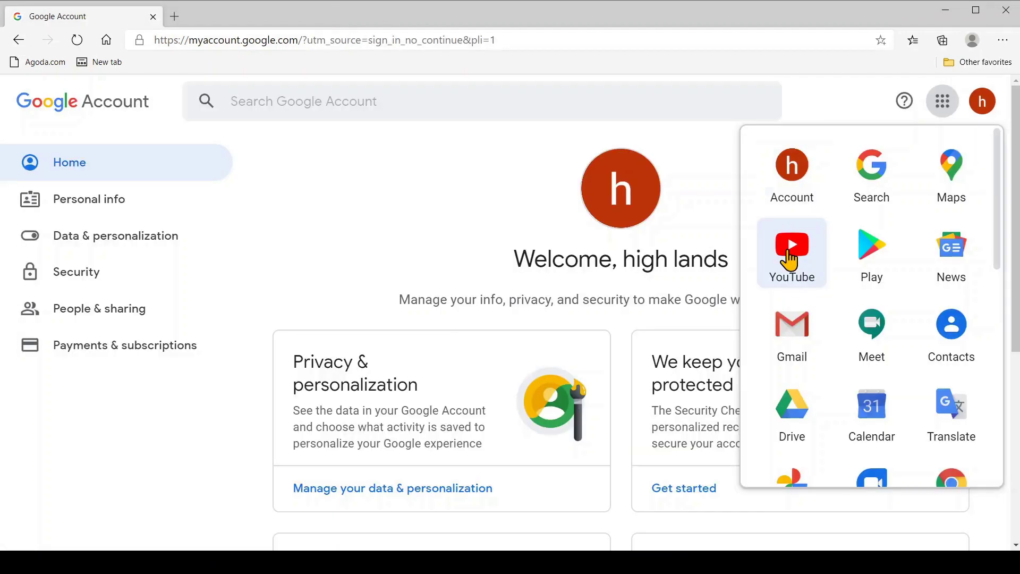
click(792, 260)
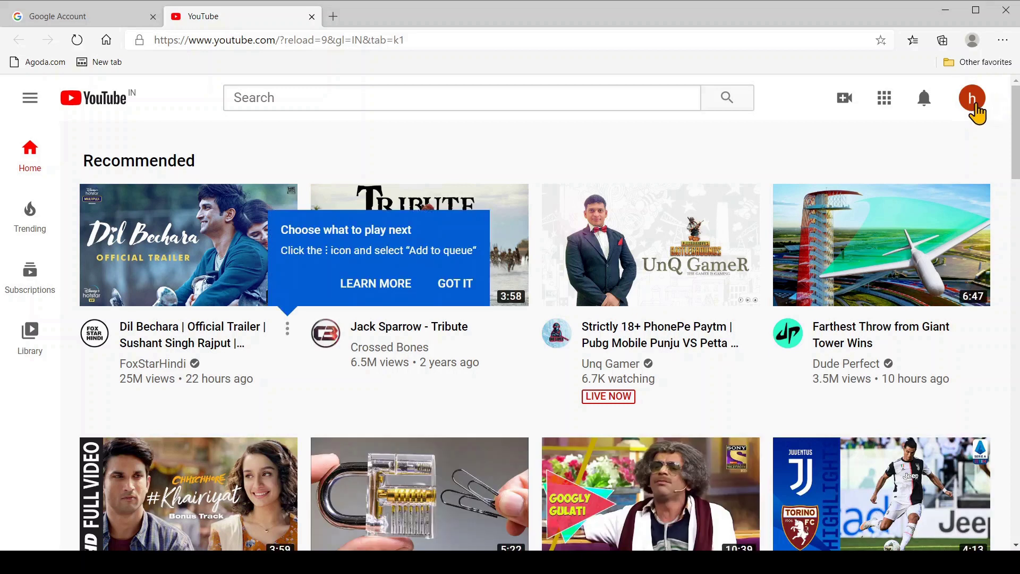
Step: From the account settings, start a new channel and reach the Brand Account name field
click(972, 99)
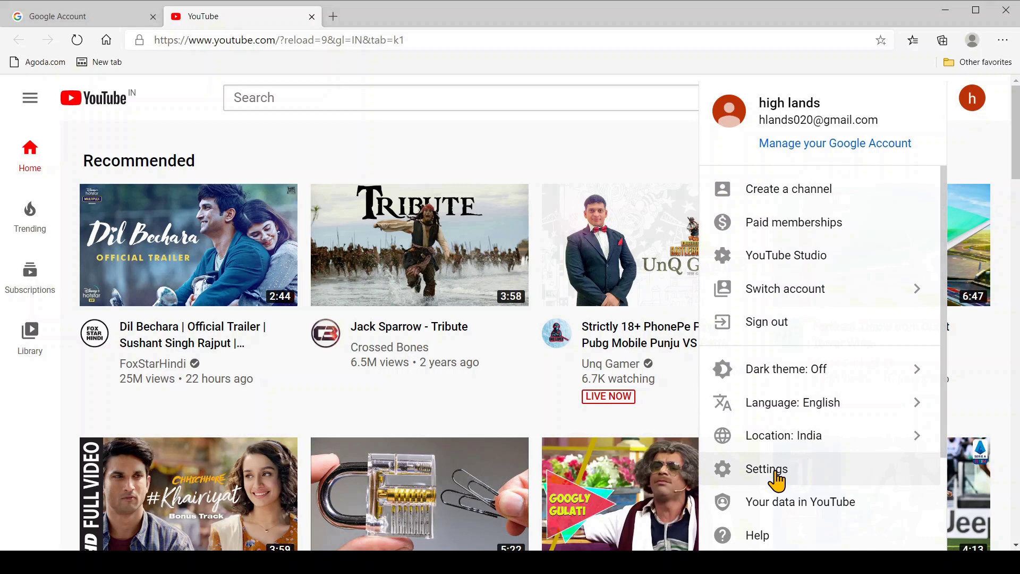
click(775, 475)
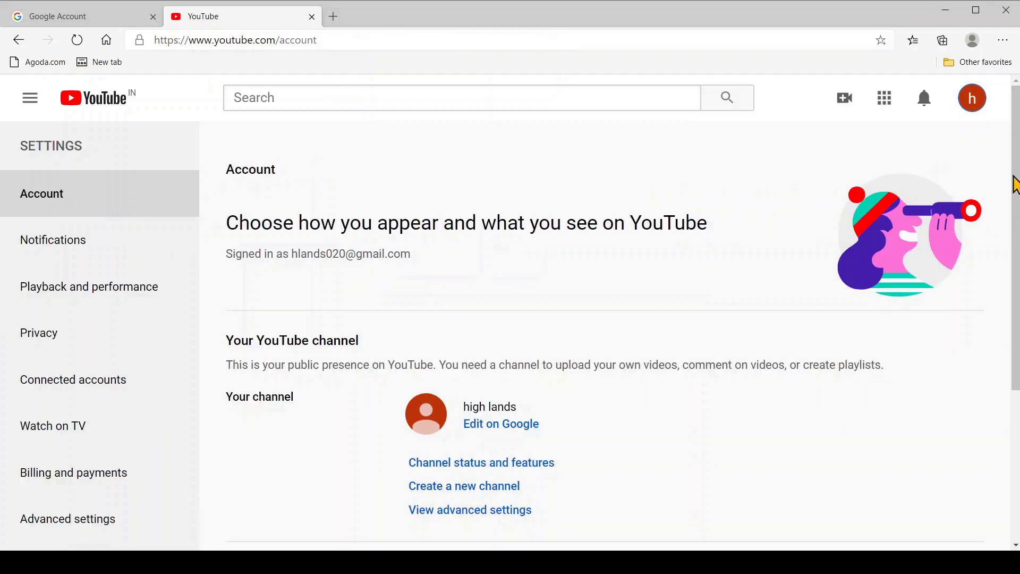
click(500, 497)
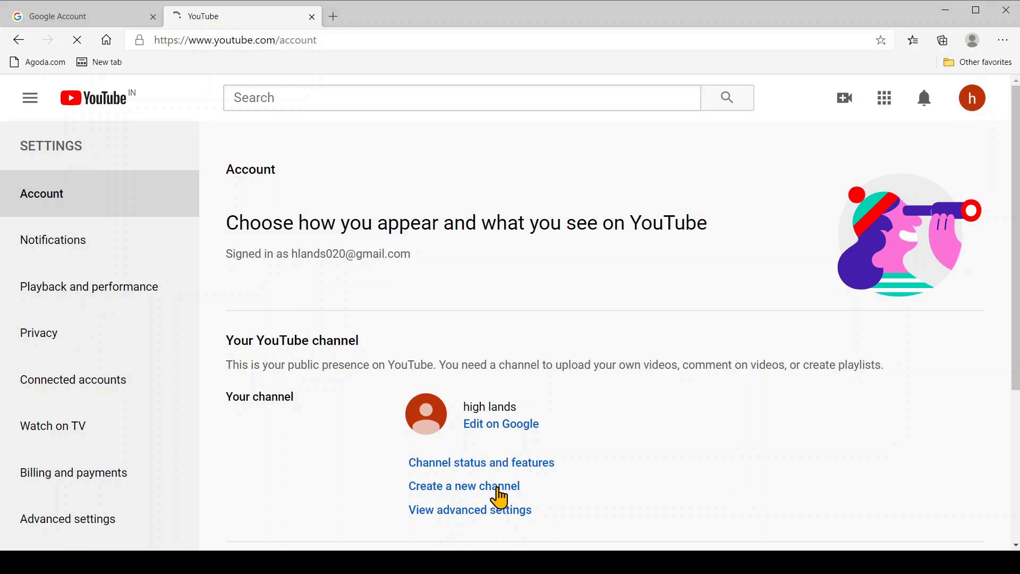
click(378, 351)
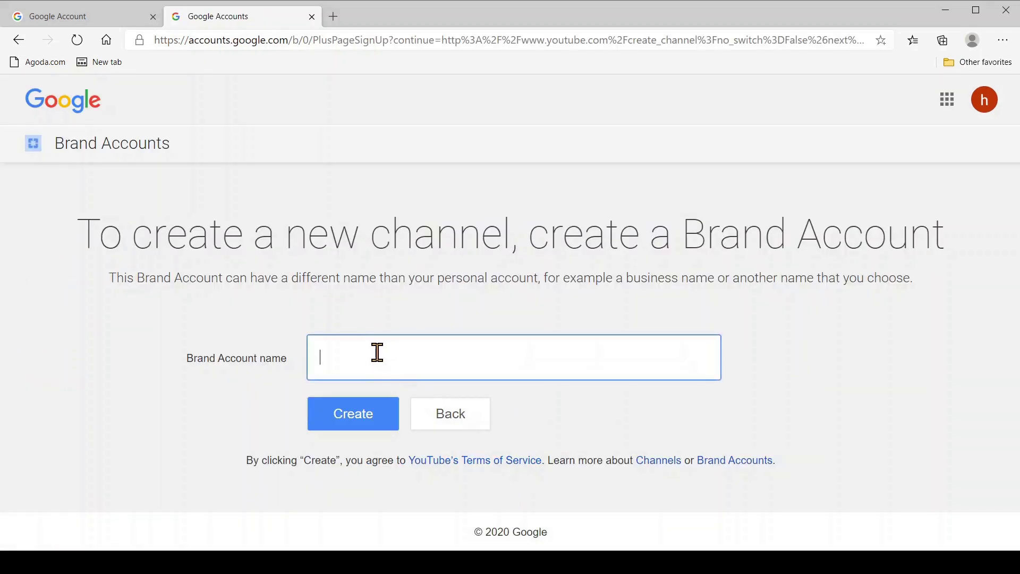
Step: Create the HowTube Brand Account and verify it with the phone number and SMS code
text(HowTube)
click(343, 430)
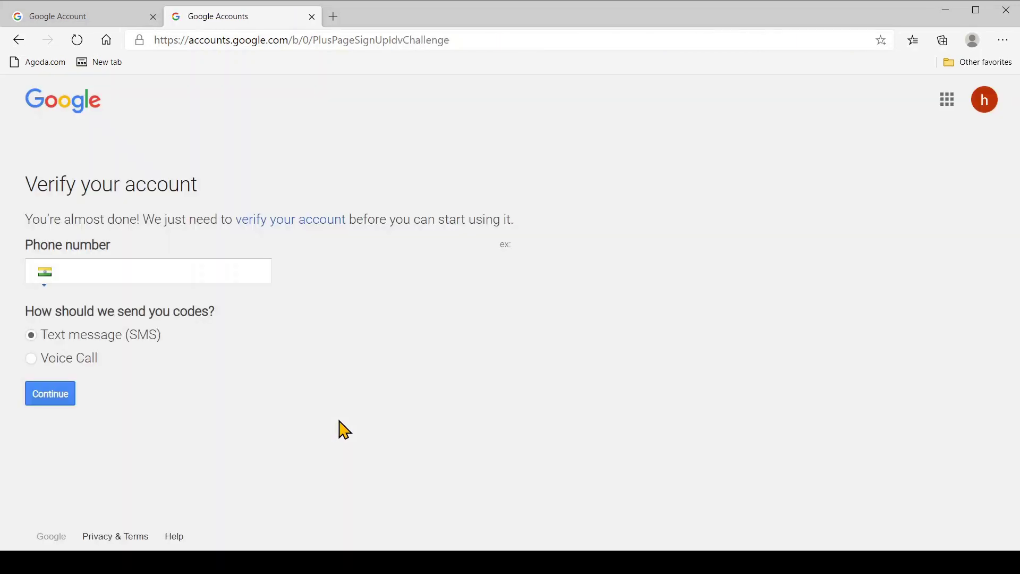
click(86, 269)
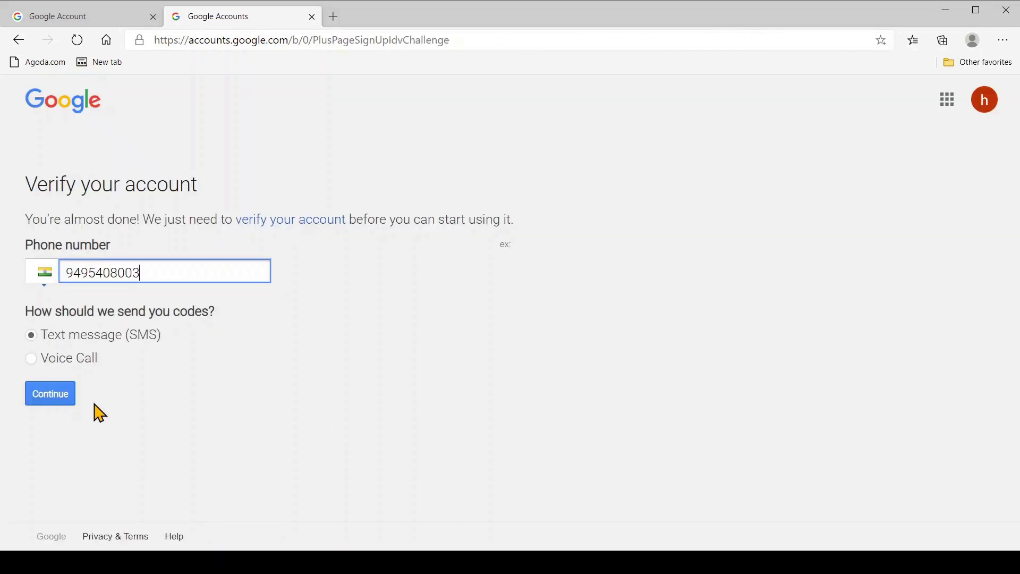
click(50, 403)
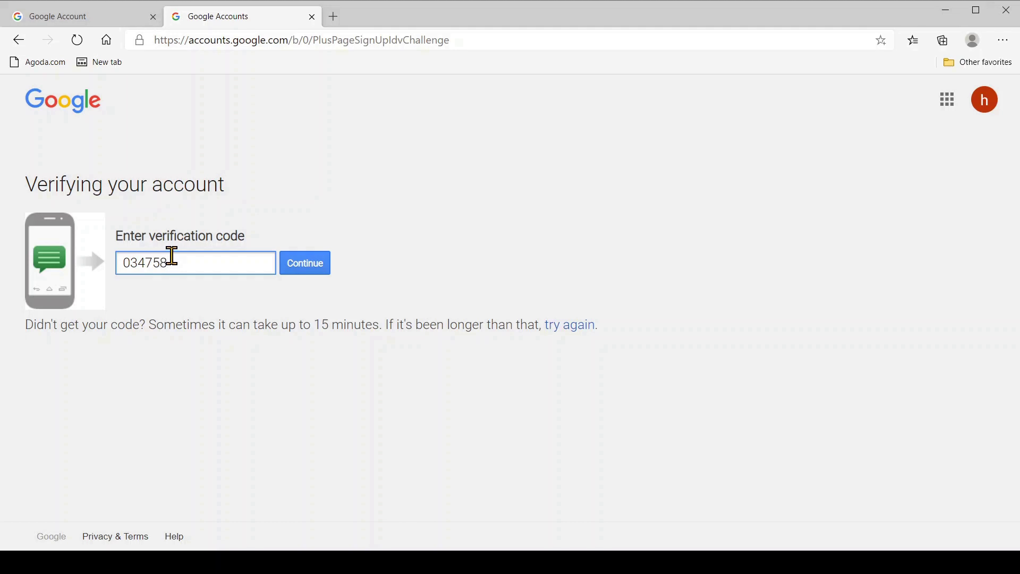
click(309, 274)
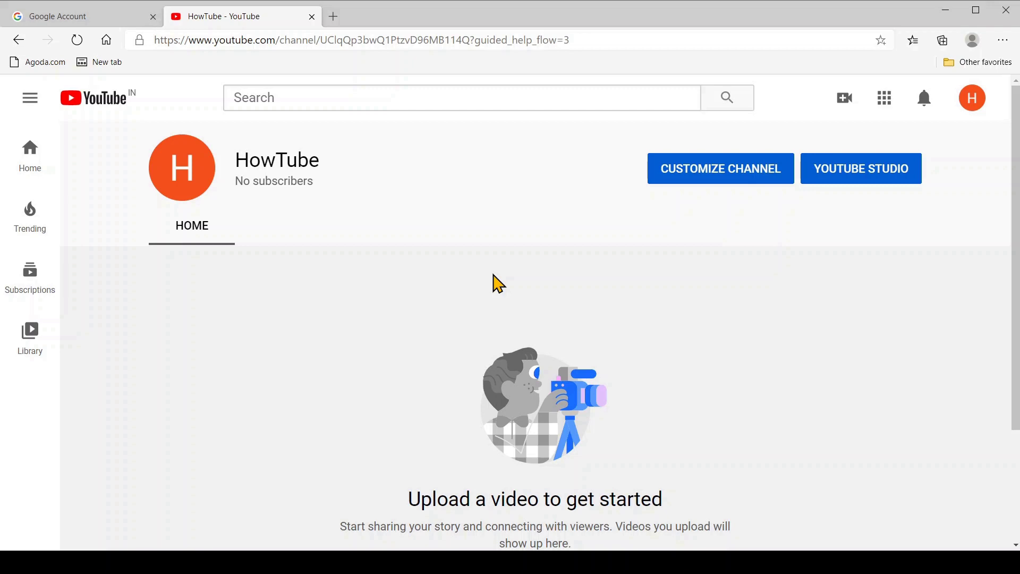
Step: Open YouTube Studio from the channel page and go to the channel settings
click(728, 178)
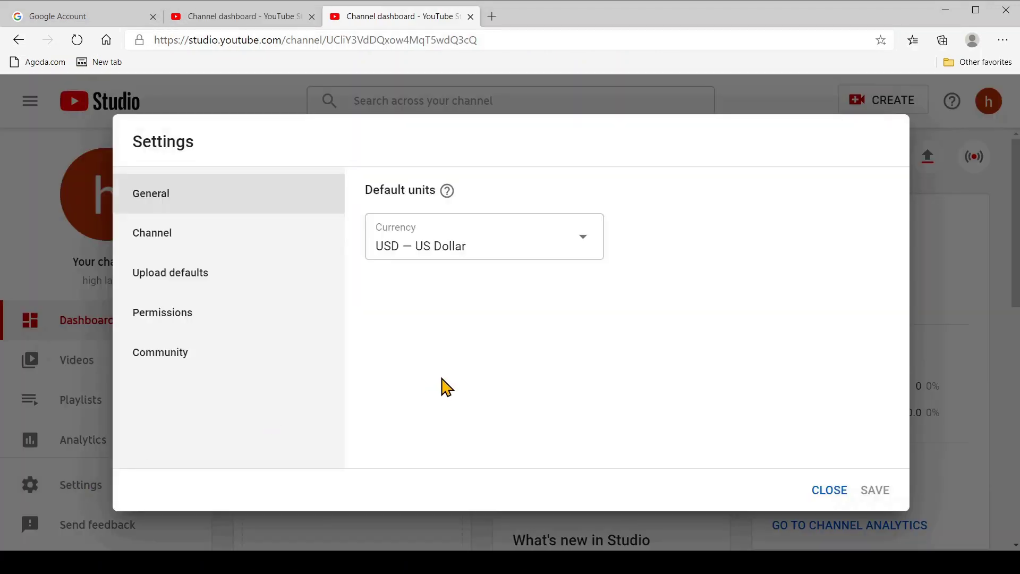
click(153, 241)
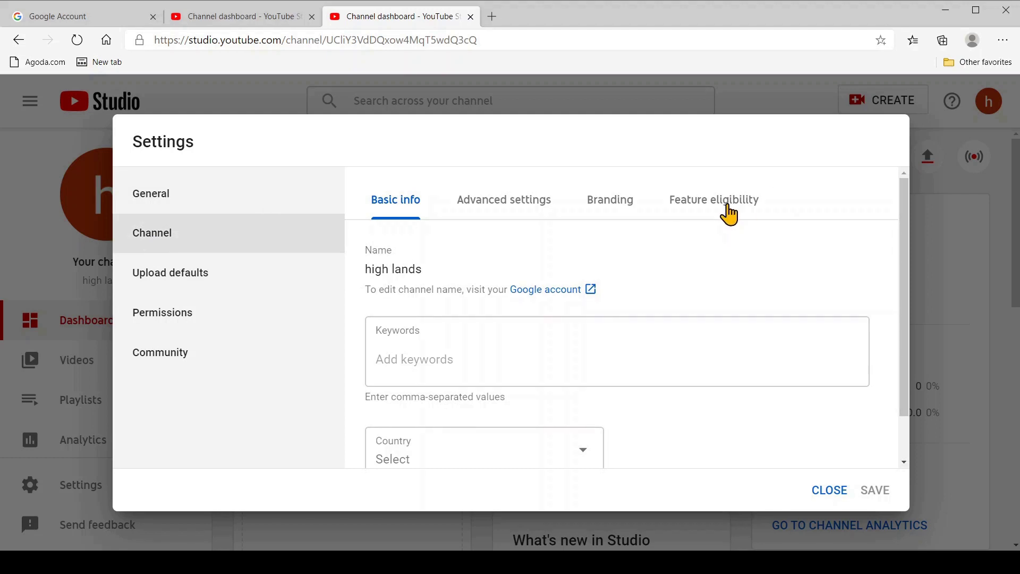
Step: Under Feature eligibility, start phone verification and choose code delivery by text message
click(711, 206)
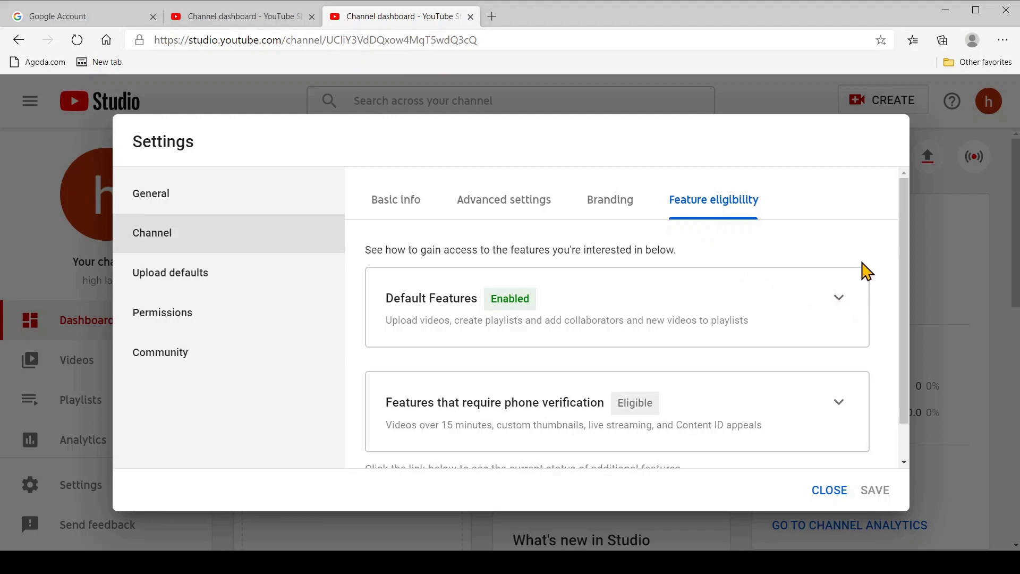
scroll(885, 305, down, 1)
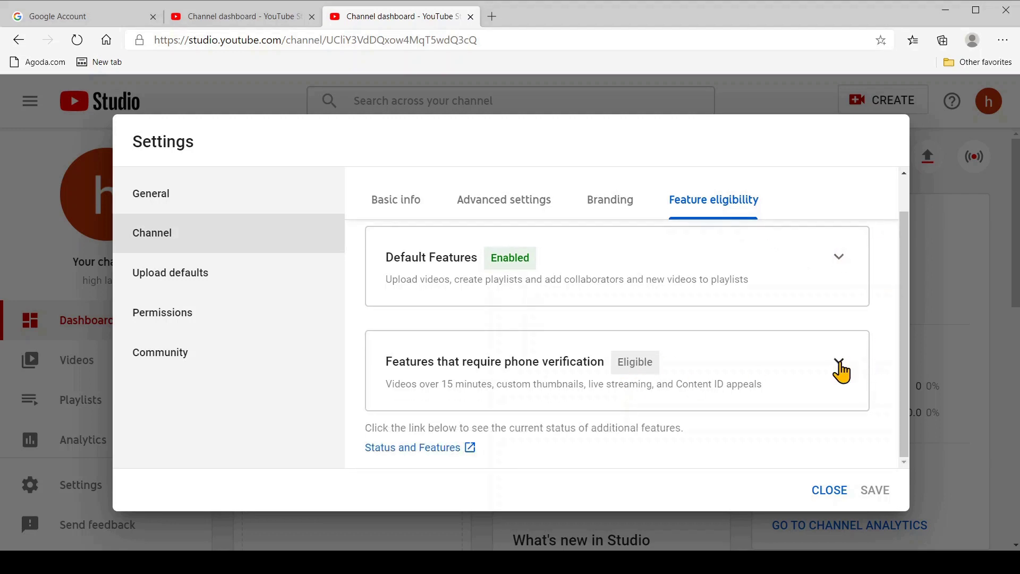
click(840, 364)
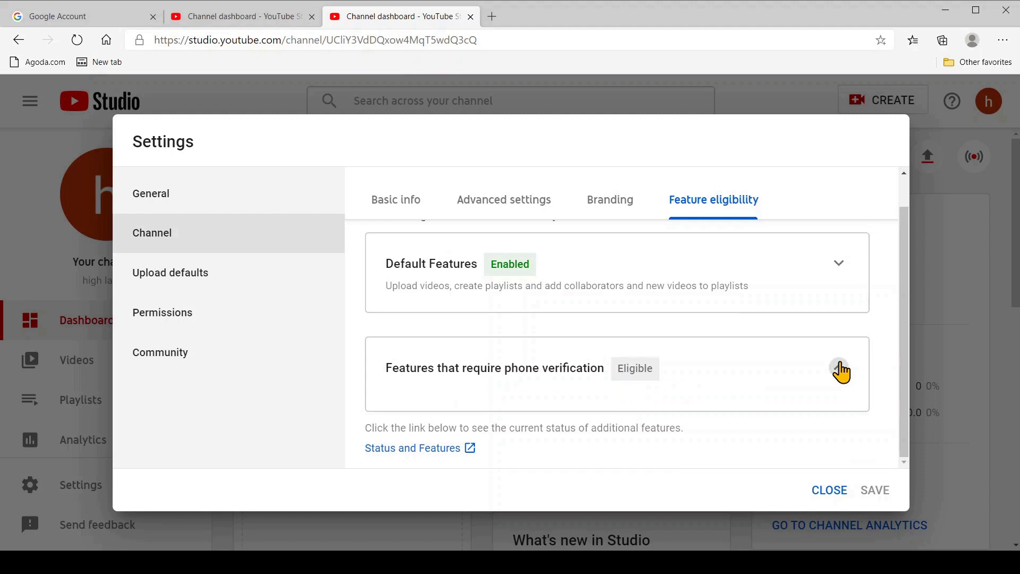
drag(903, 321, 914, 403)
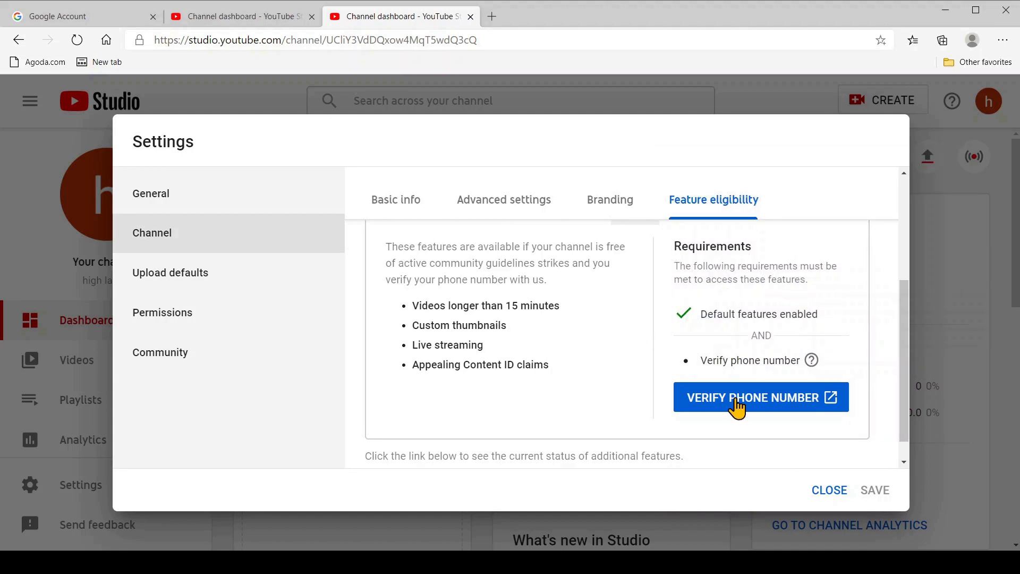
click(736, 408)
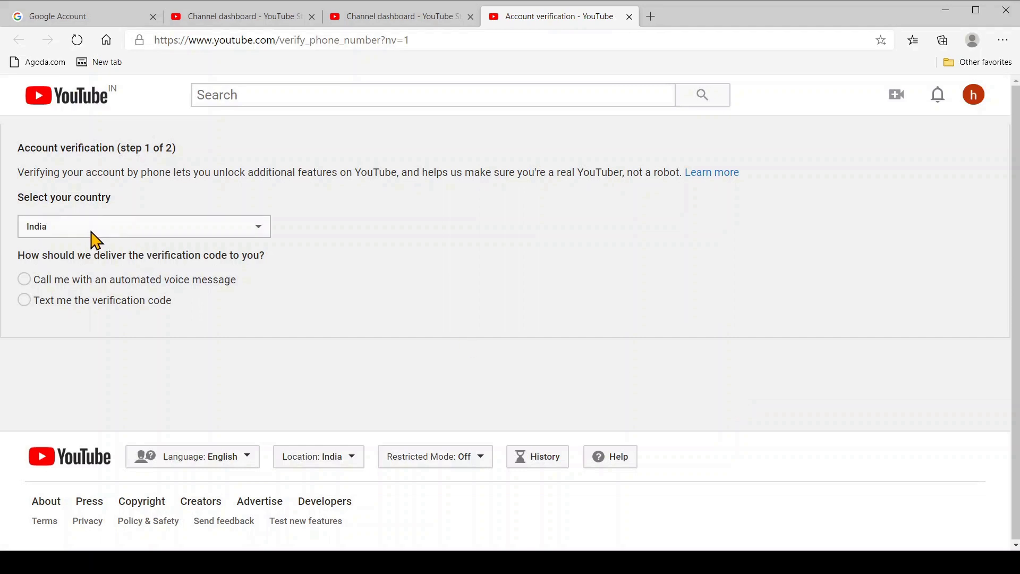
click(27, 301)
Step: Verify the account by texting a code to the phone number and submitting the 6-digit code
click(87, 407)
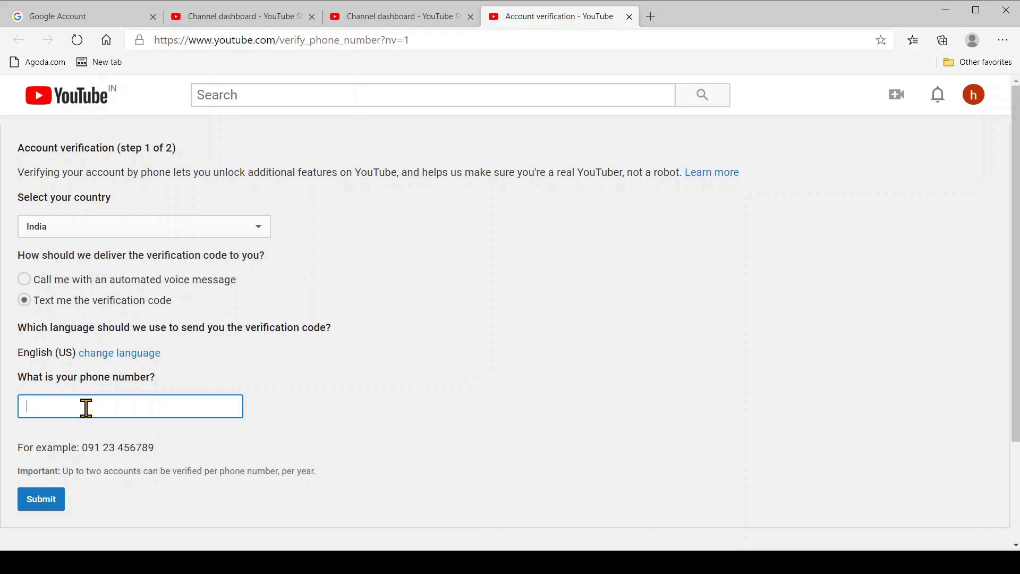
click(56, 247)
click(38, 504)
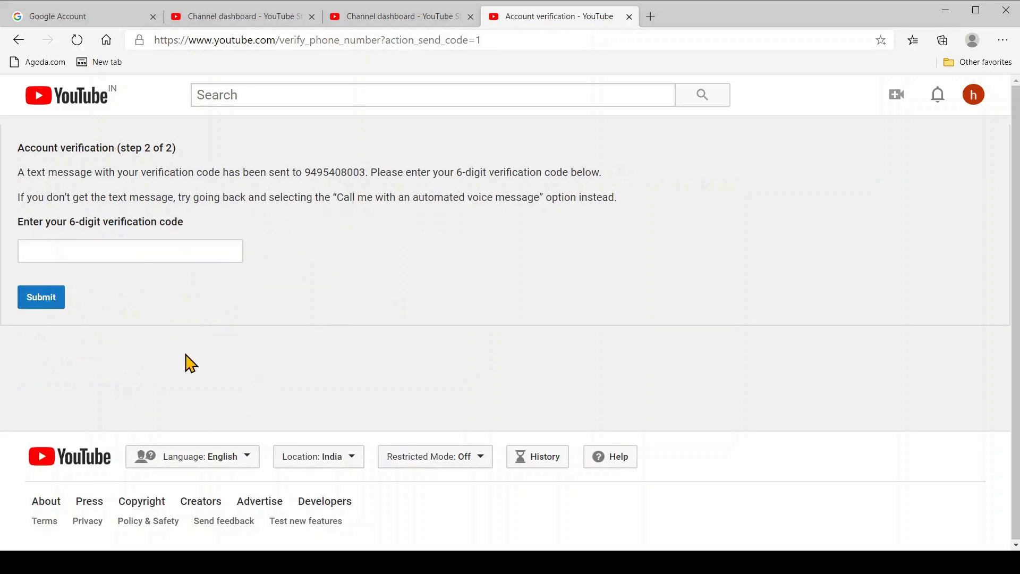
click(89, 250)
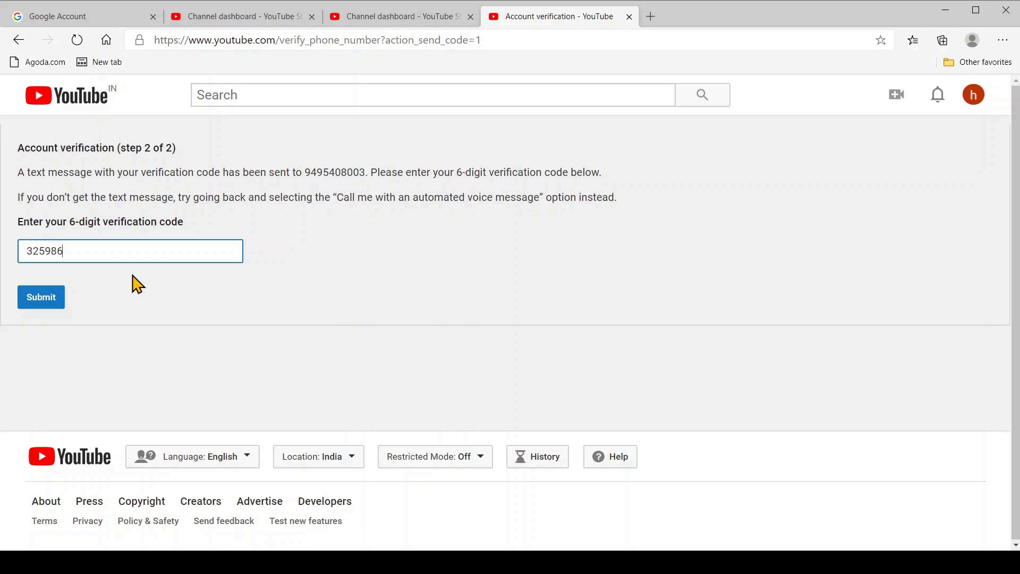
click(45, 299)
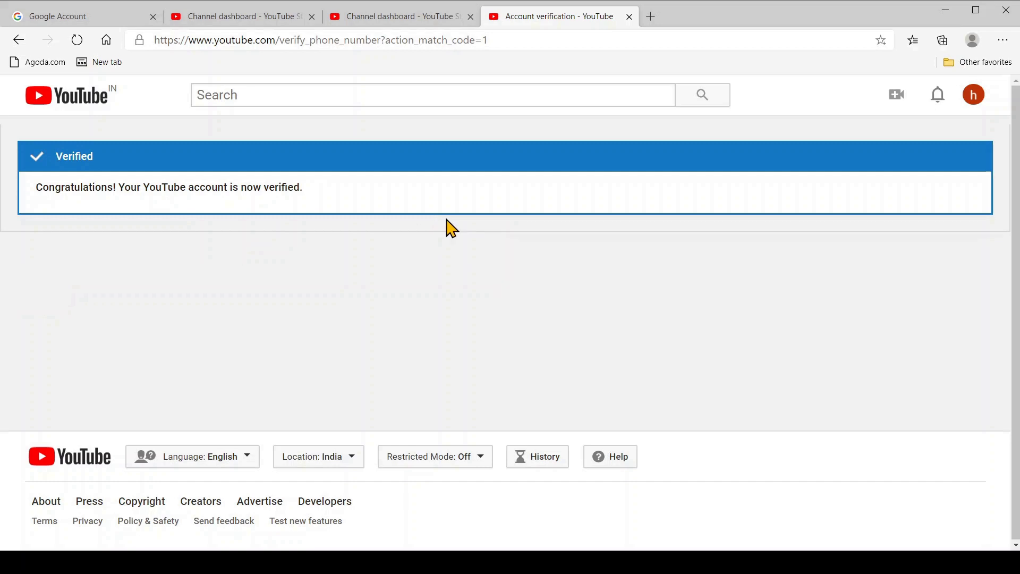
Step: Close the verification tab and open the channel's Feature eligibility settings
key(ctrl+w)
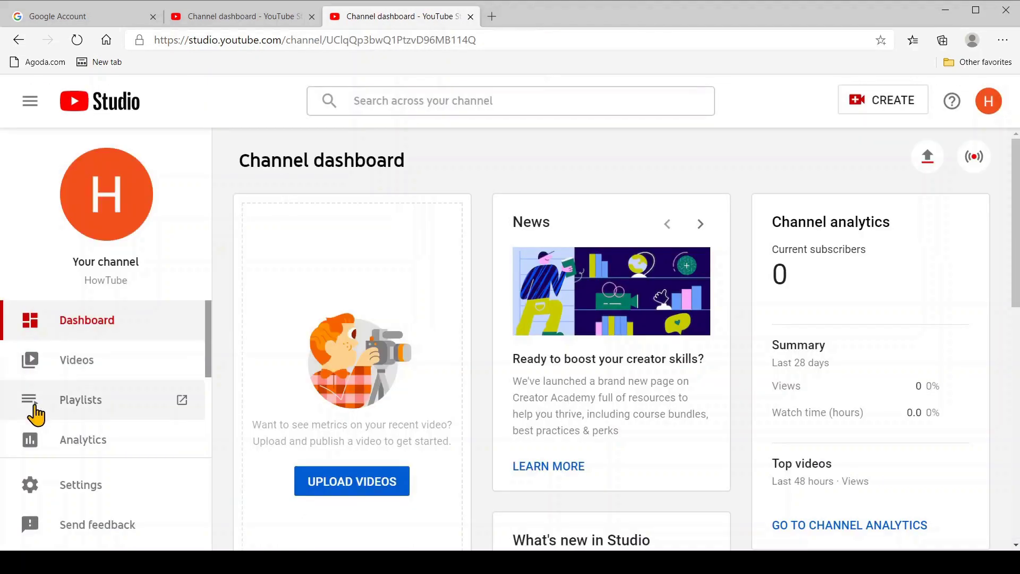
click(80, 488)
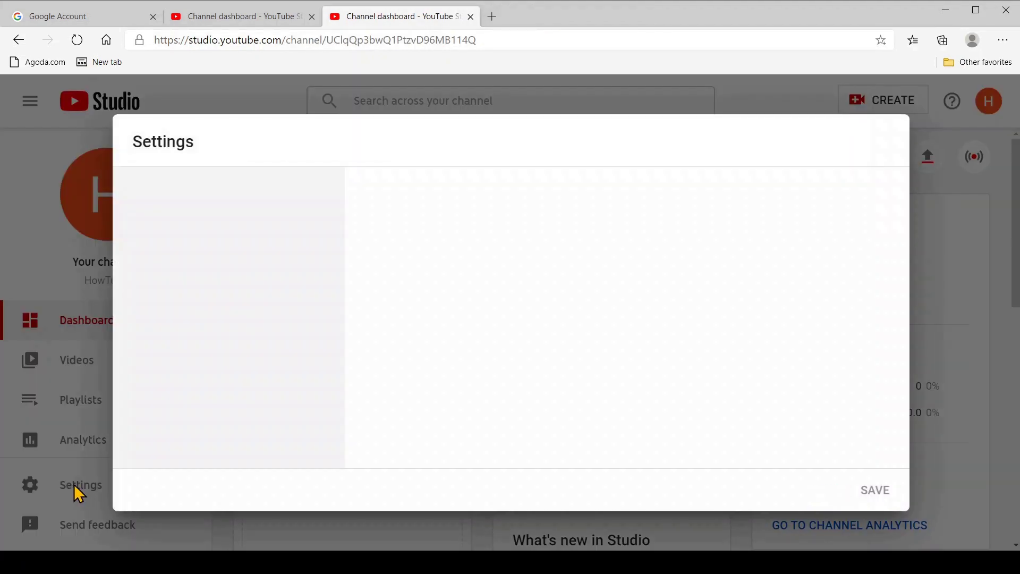
click(156, 234)
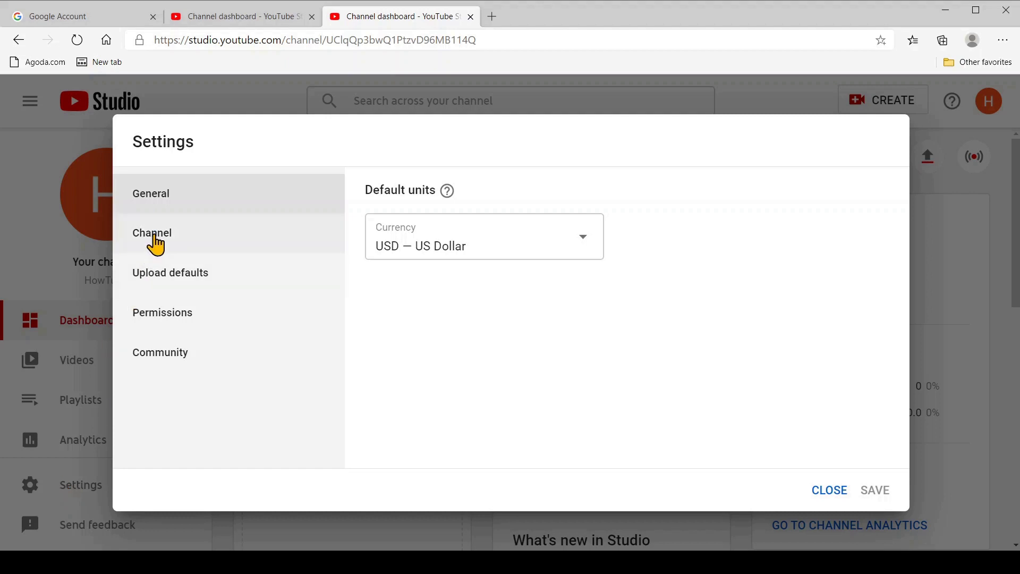
click(714, 205)
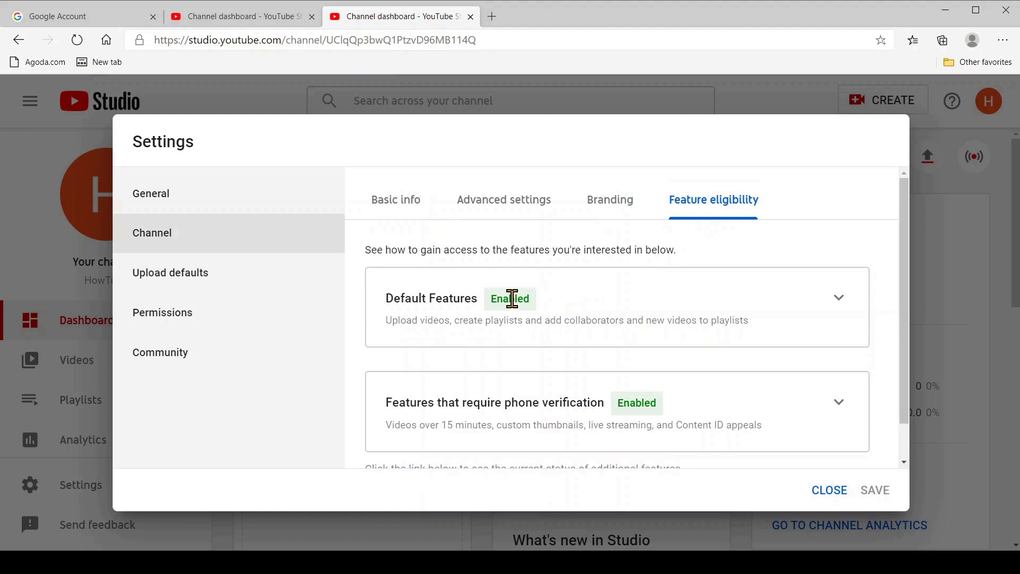
Step: Expand Default Features and review Video uploads, Playlist creation, collaborators and adding videos to playlists
click(838, 299)
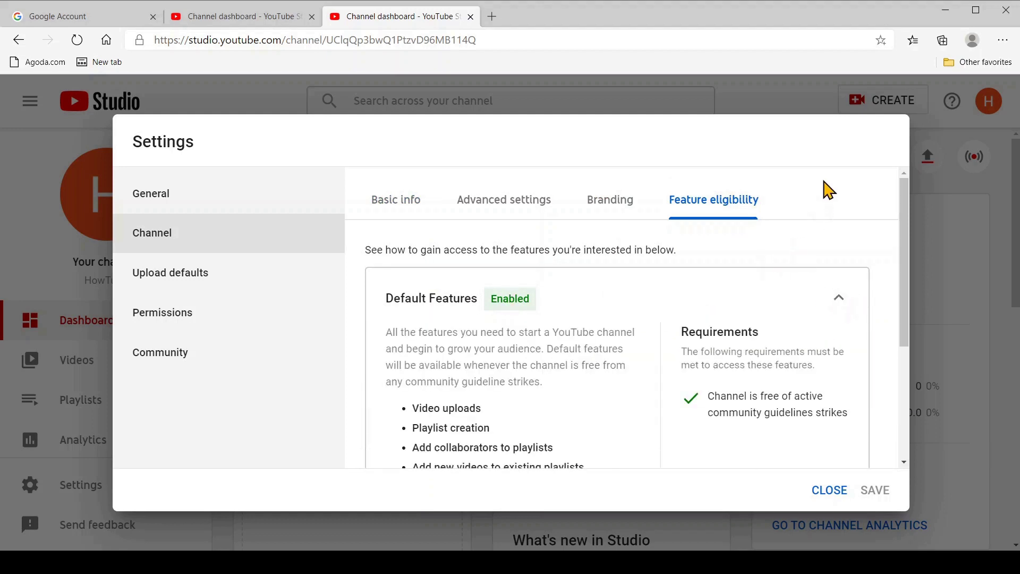
key(ctrl+a)
drag(906, 222, 913, 262)
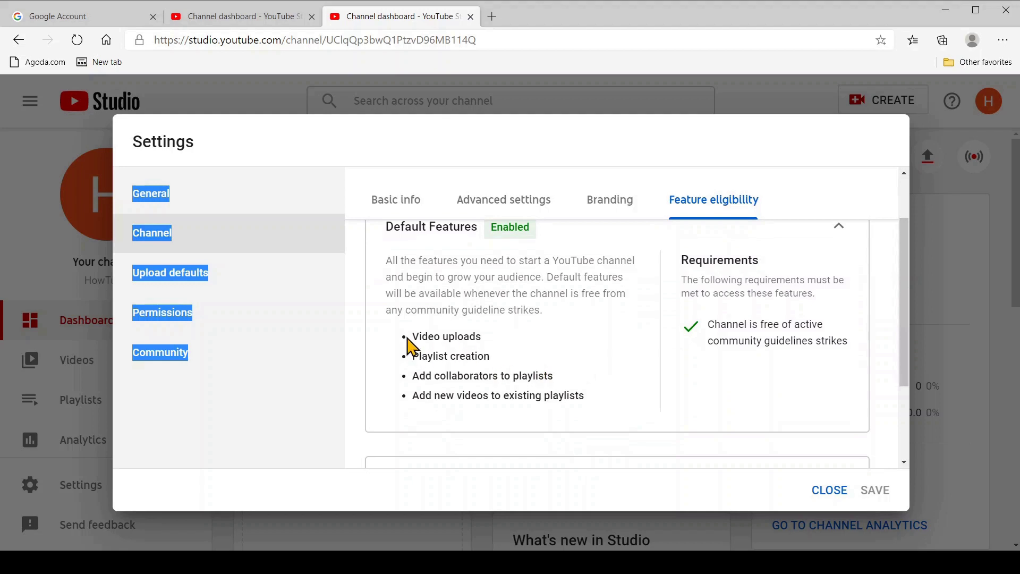
drag(413, 339, 485, 341)
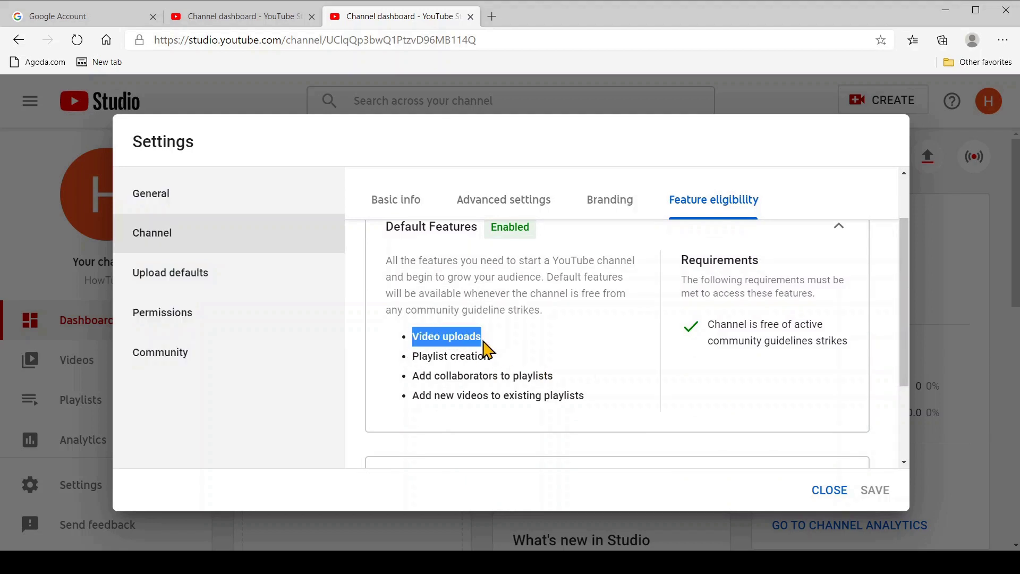
click(414, 357)
drag(414, 357, 496, 360)
drag(413, 375, 560, 383)
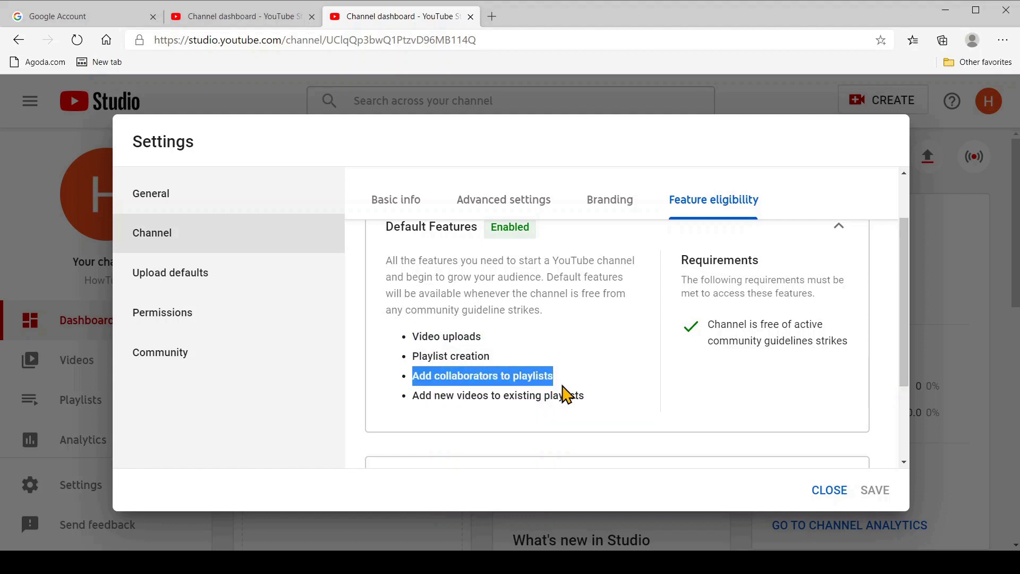
drag(413, 396, 587, 406)
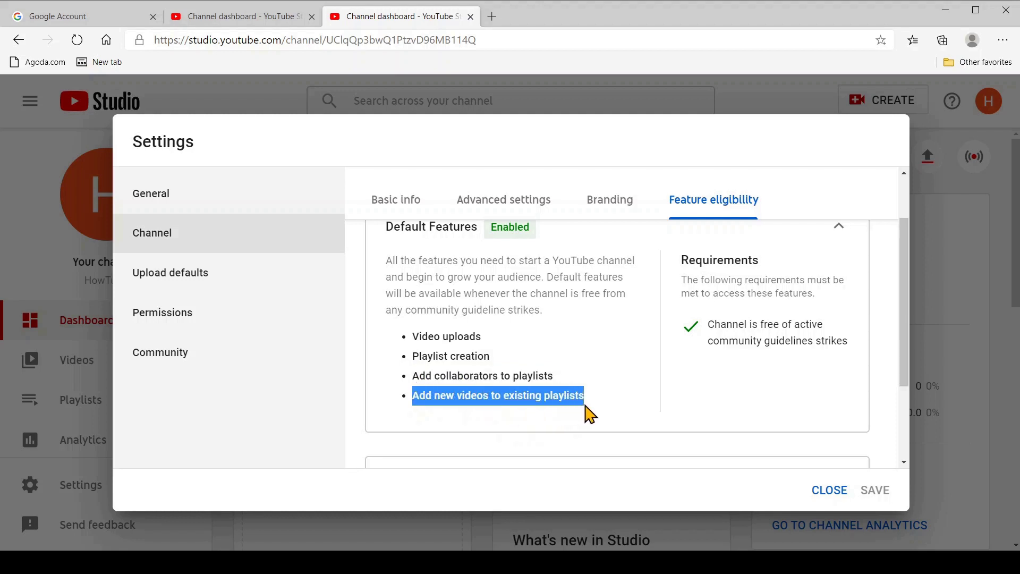
drag(909, 377, 868, 459)
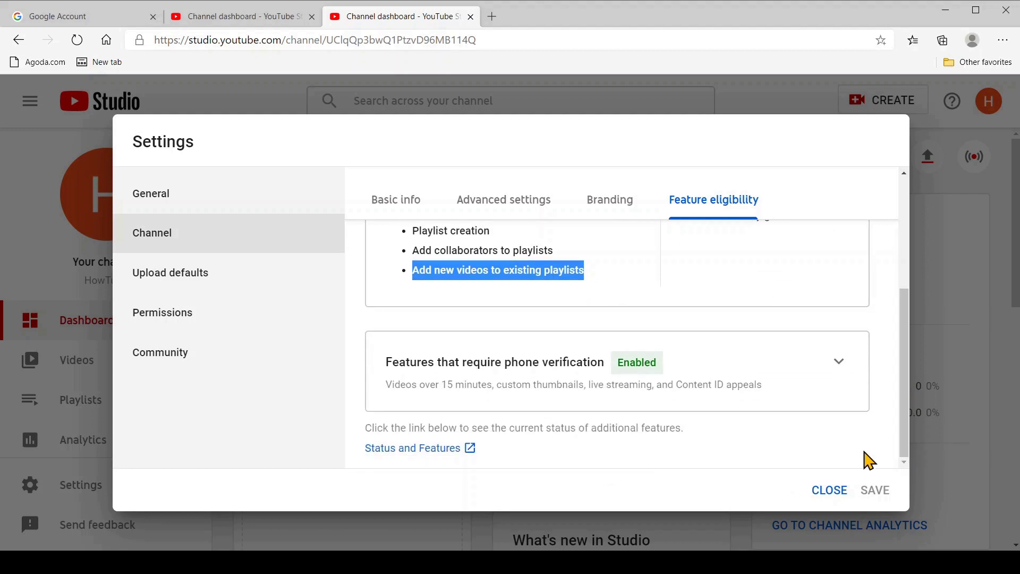
Step: Expand the phone-verification features card to confirm it is Enabled with both requirements met
click(673, 361)
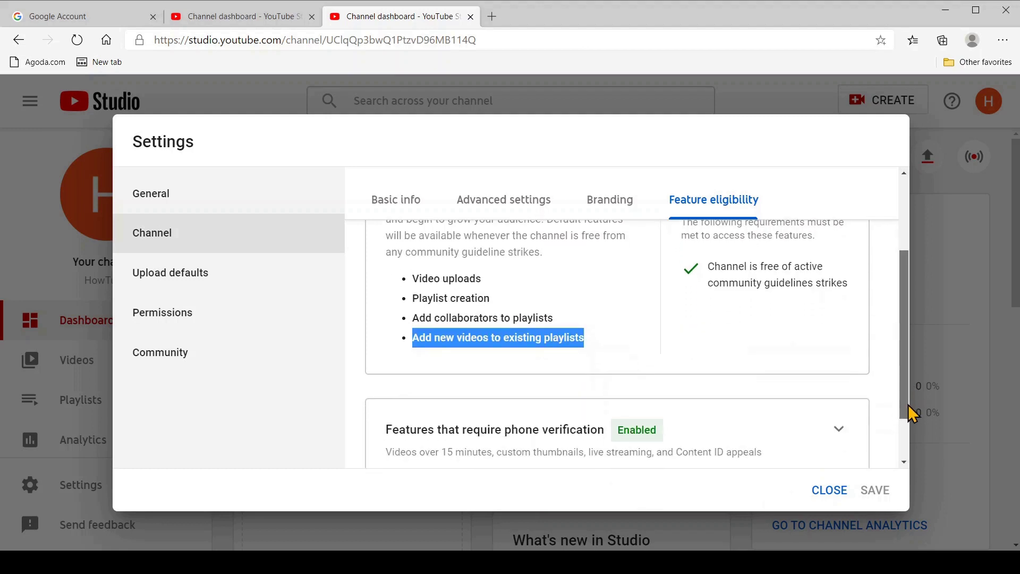
drag(910, 412, 917, 471)
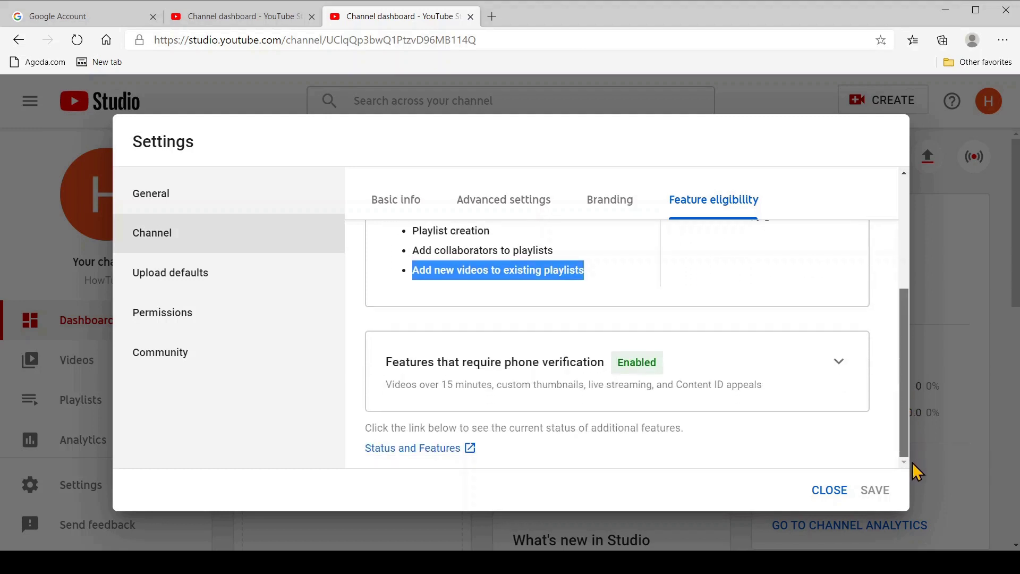
click(674, 361)
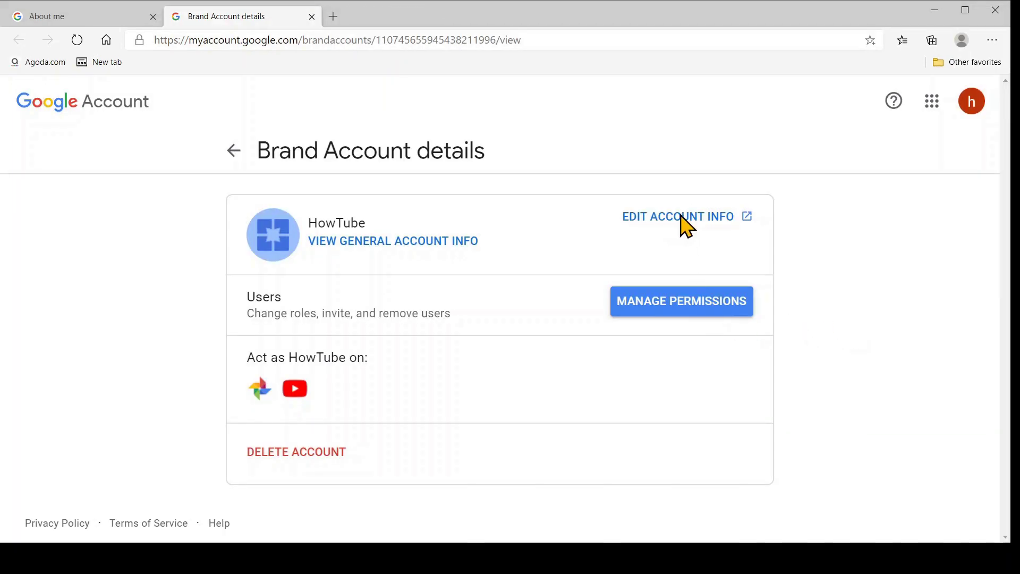
Step: Change the Brand Account's name from HowTube to ProBook and confirm the name change
click(680, 218)
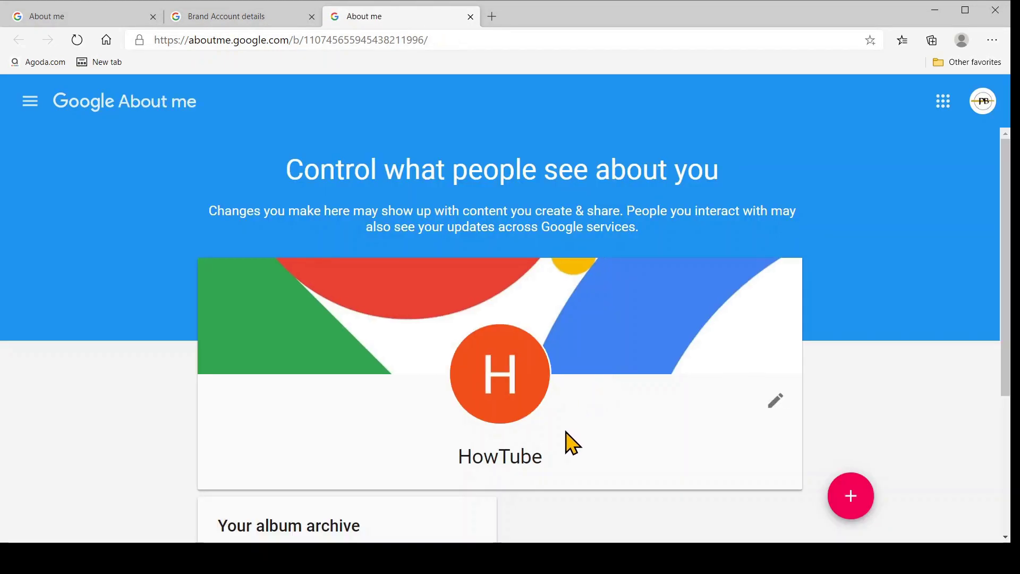
click(770, 407)
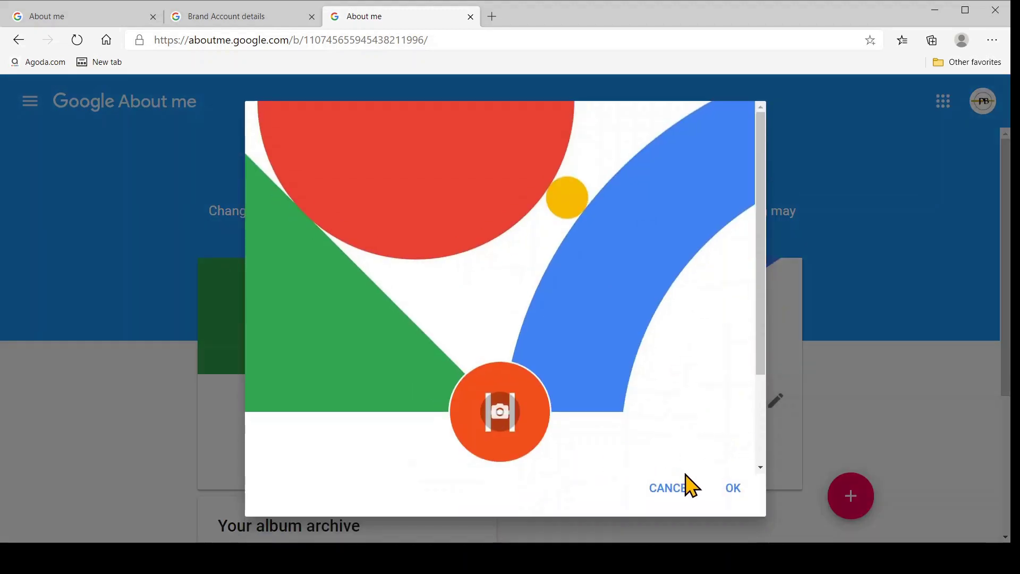
scroll(698, 467, down, 3)
drag(407, 442, 308, 451)
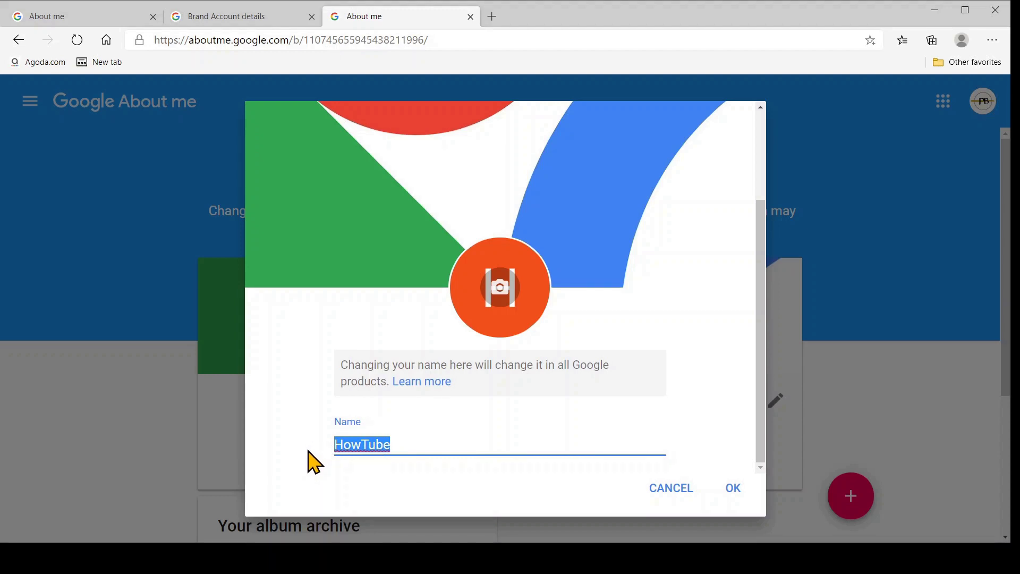
text(Pro)
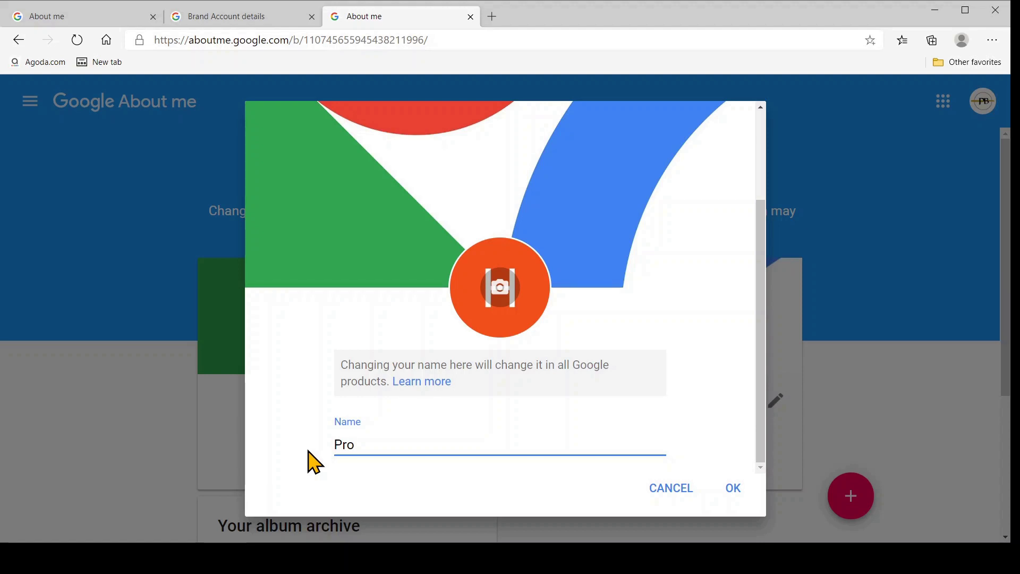
text(Book)
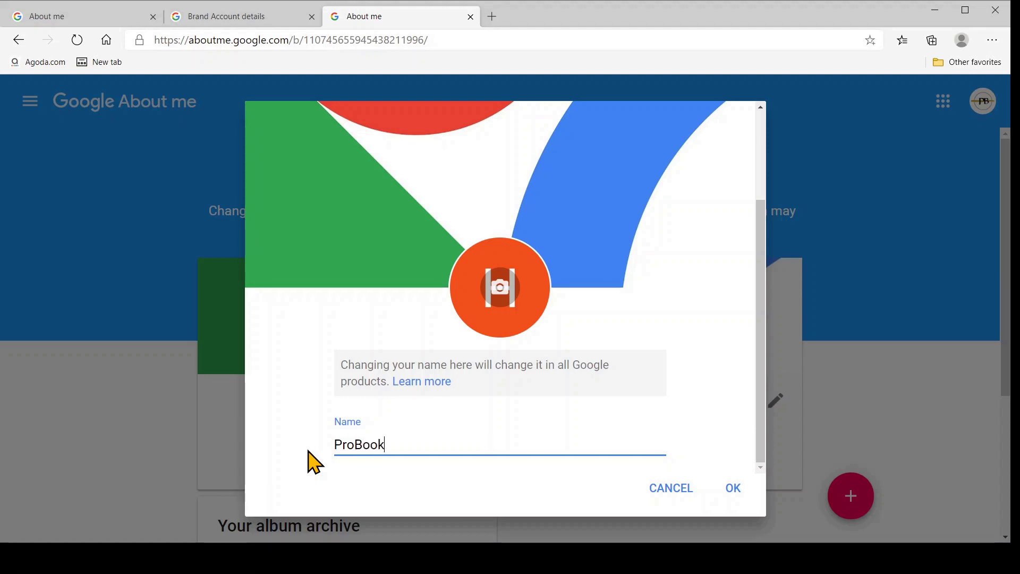
click(735, 493)
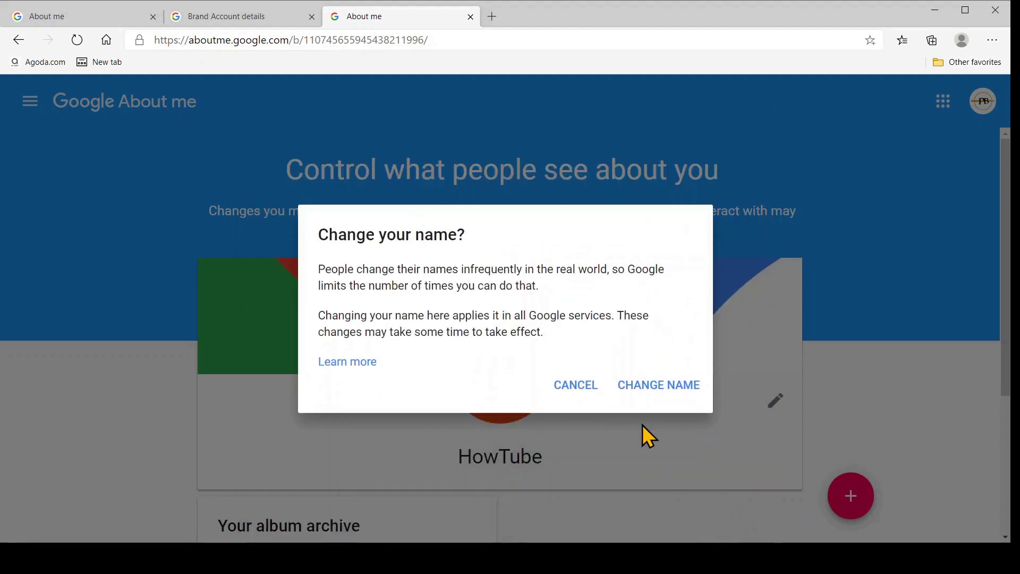
click(657, 383)
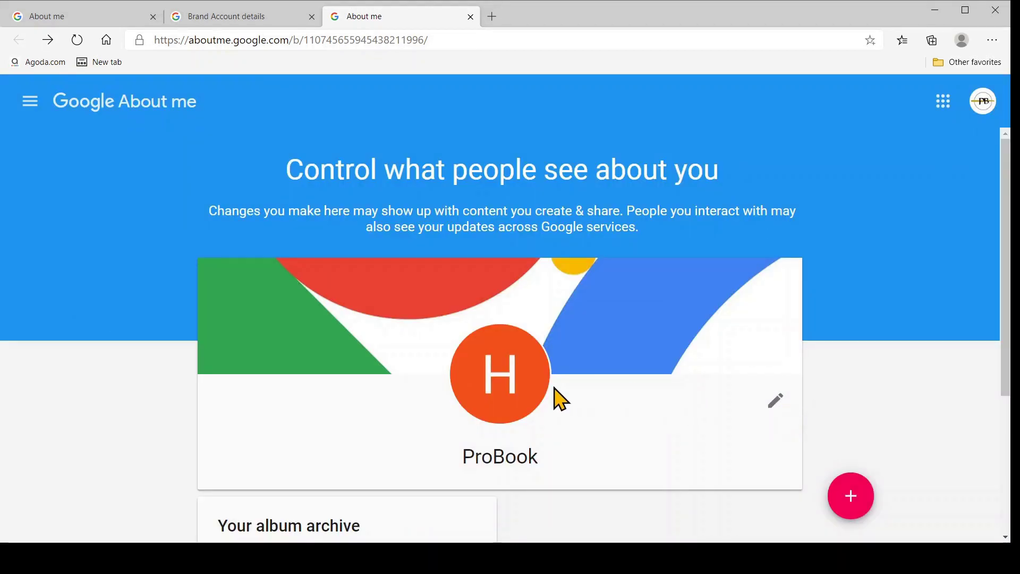
Step: Pick the PB logo image as ProBook's profile photo and save it from the crop editor
mouse_move(524, 386)
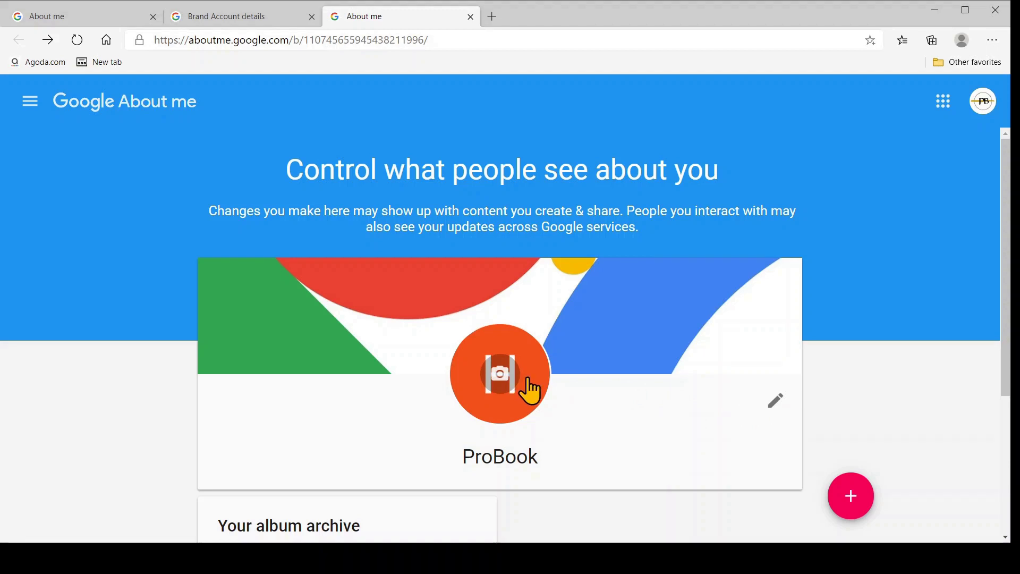
click(529, 391)
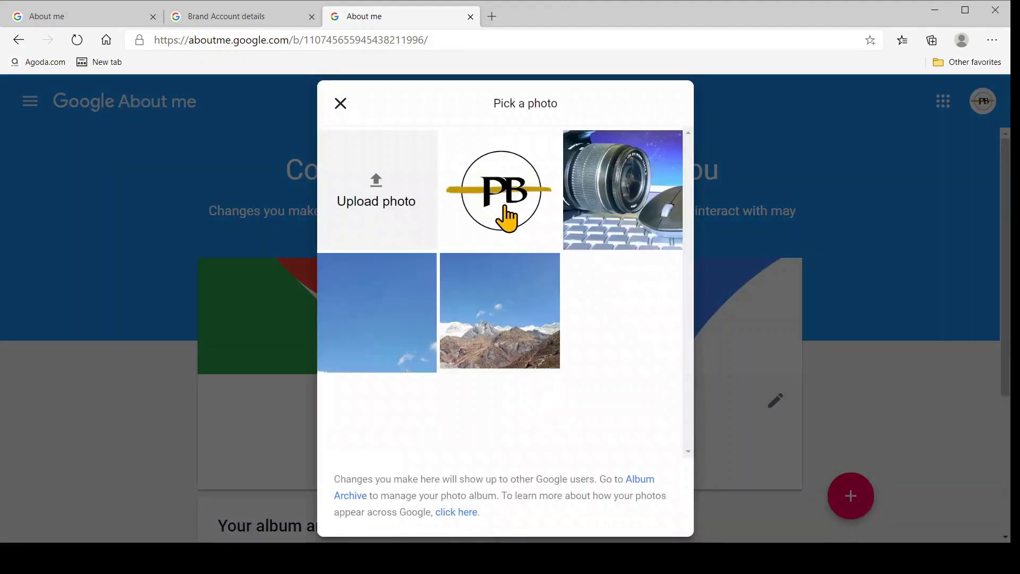
click(510, 214)
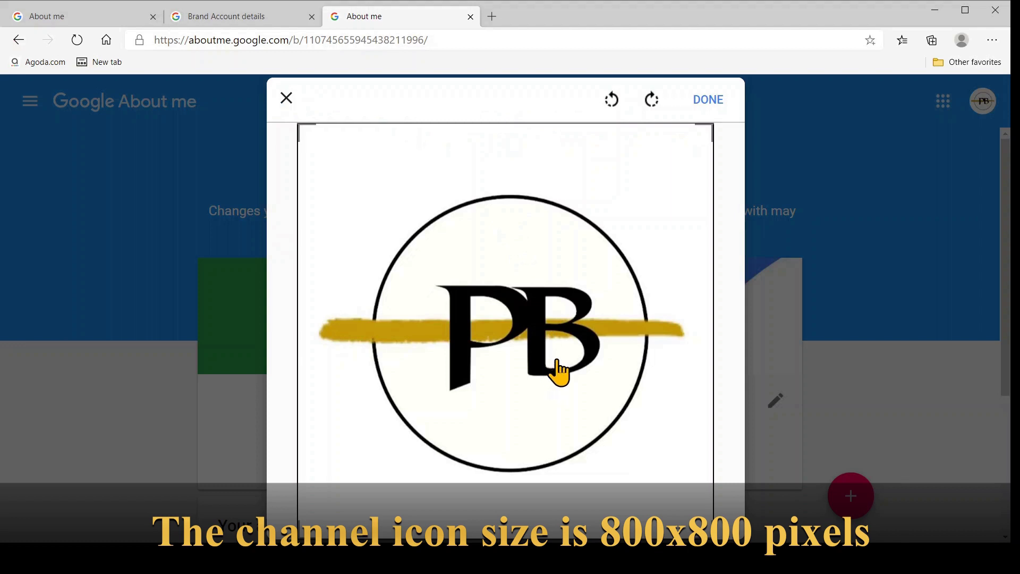
click(704, 113)
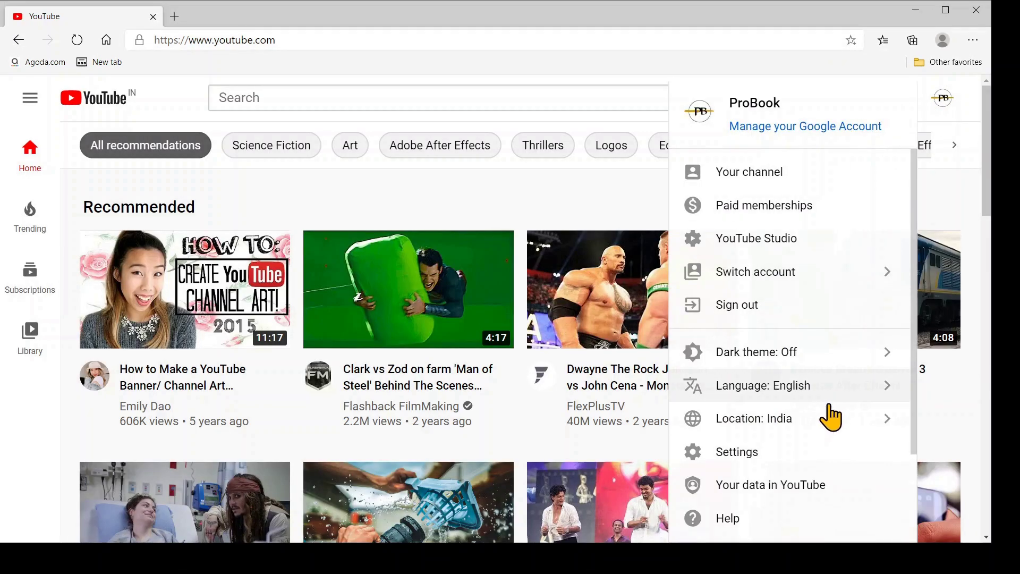
click(749, 457)
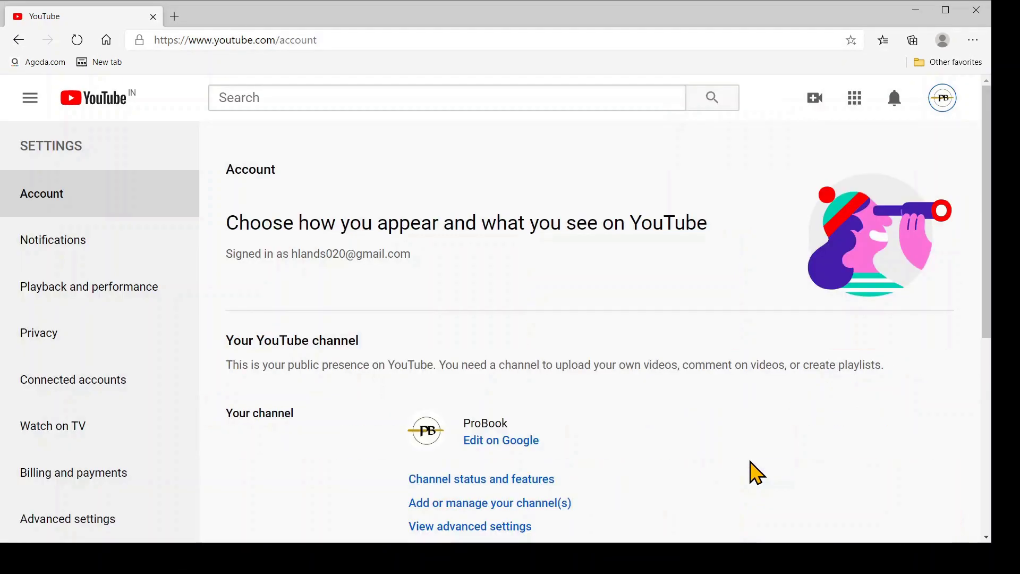
click(535, 504)
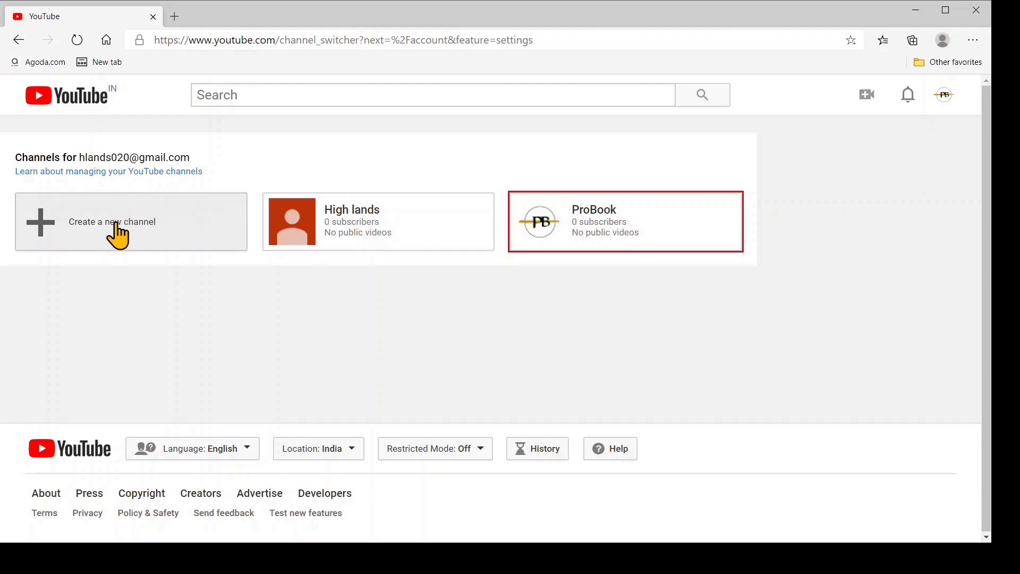
click(118, 227)
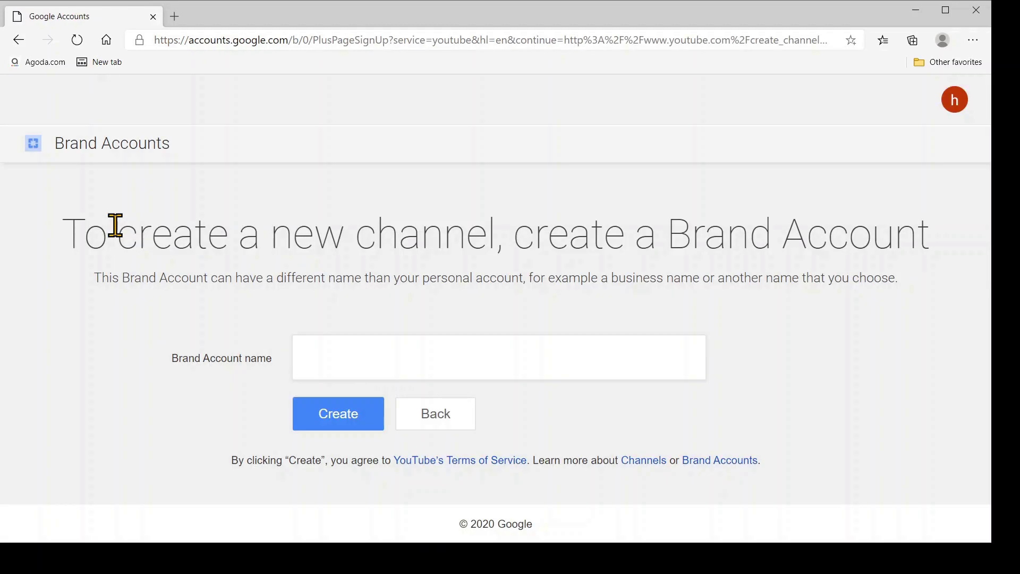
click(348, 358)
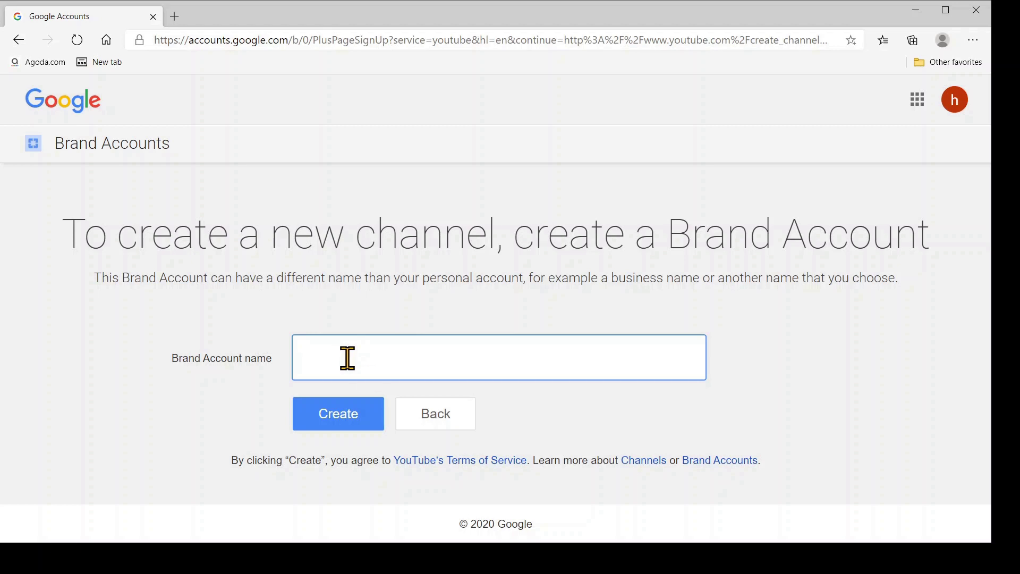
click(435, 423)
click(377, 357)
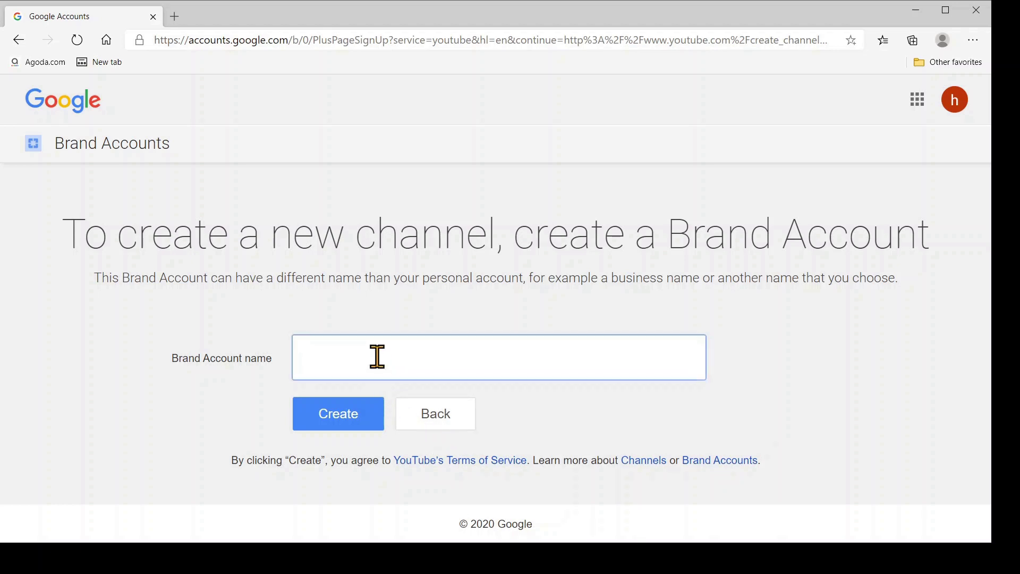
click(433, 416)
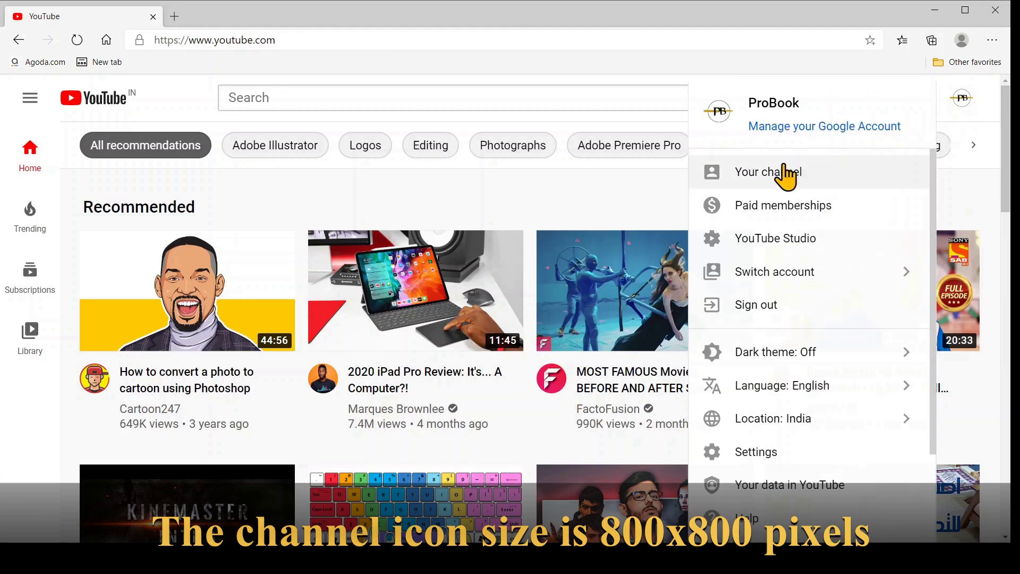
Step: Go to the ProBook channel, enter Customize Channel and choose Edit channel art on the banner
click(774, 173)
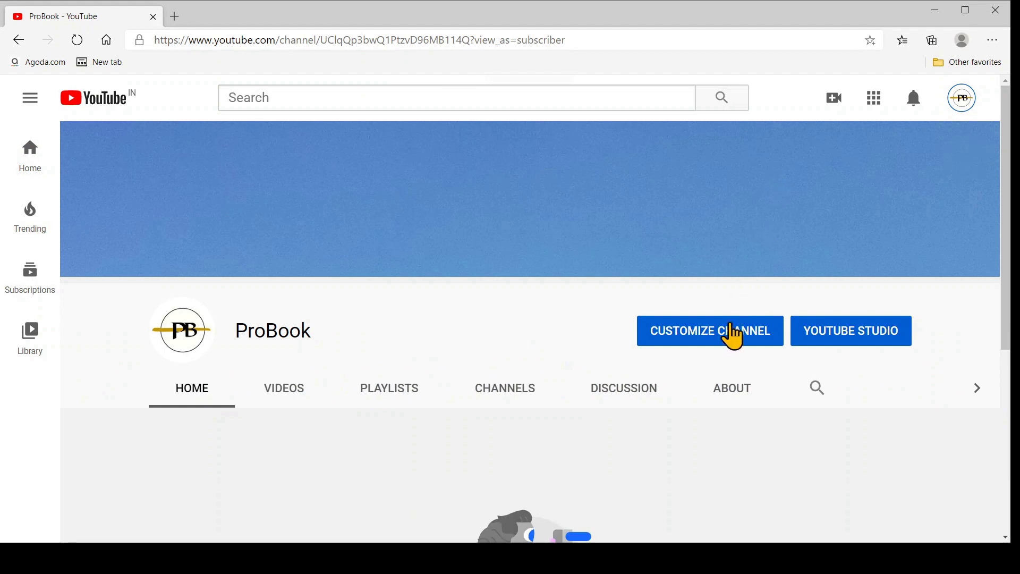
click(726, 340)
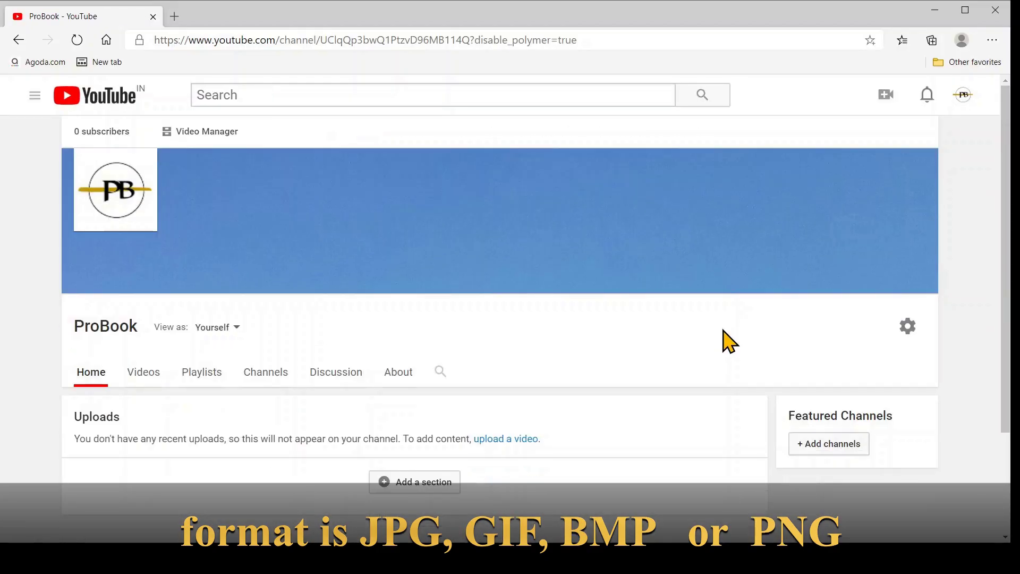
mouse_move(717, 284)
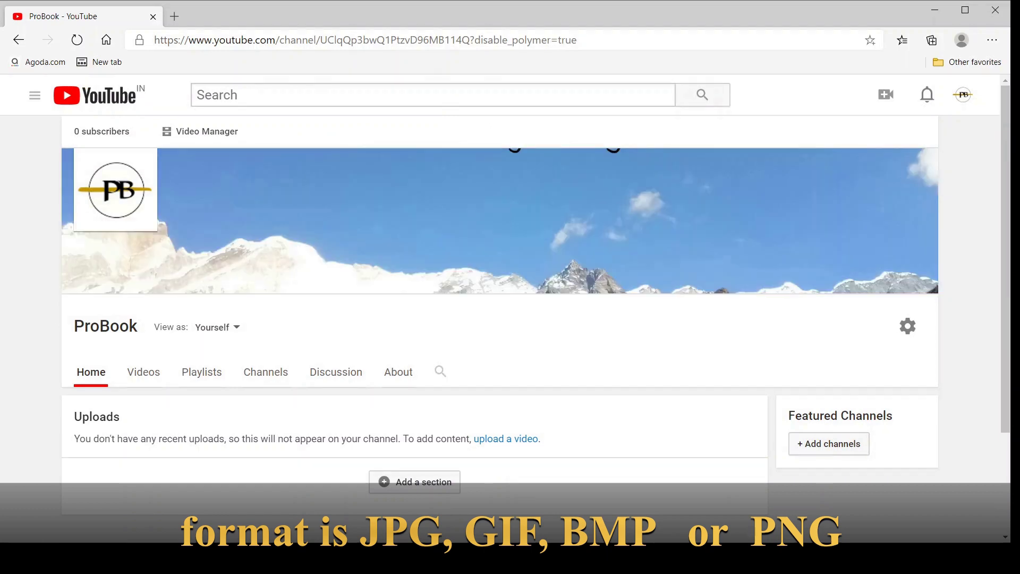
click(928, 164)
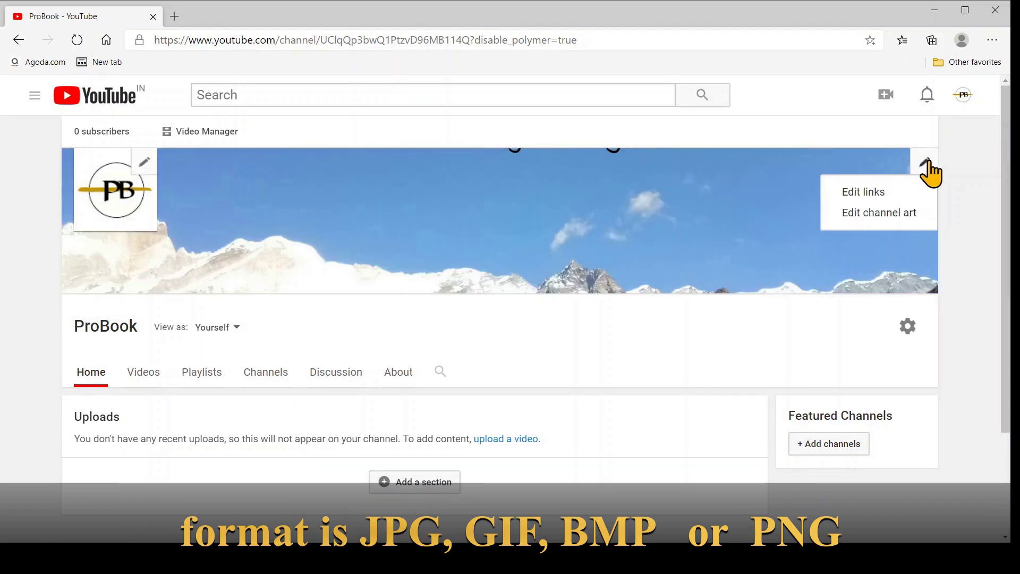
click(879, 214)
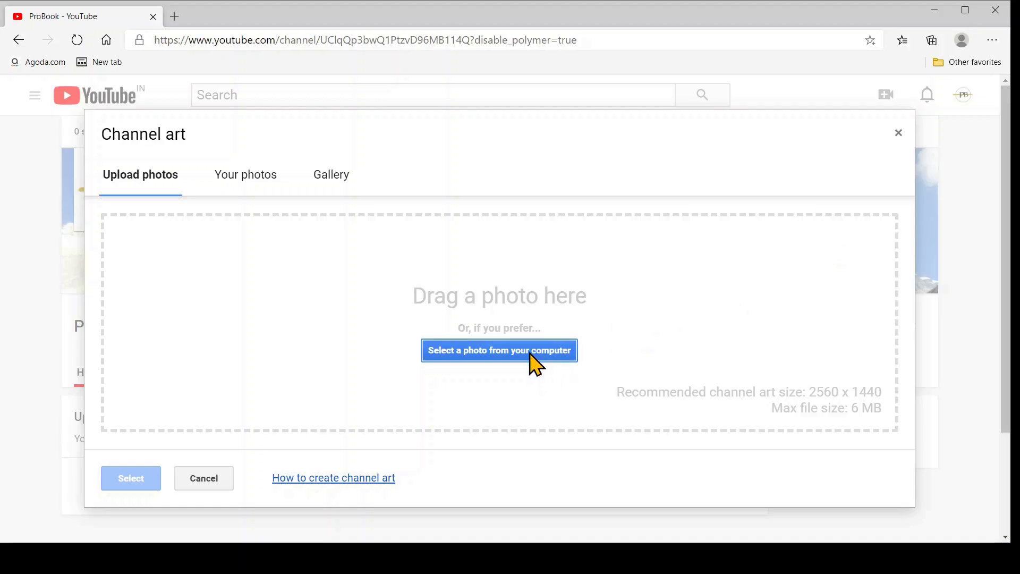
Step: Upload himalaya111.jpg as channel art, shift the crop left, preview devices and apply it
click(537, 359)
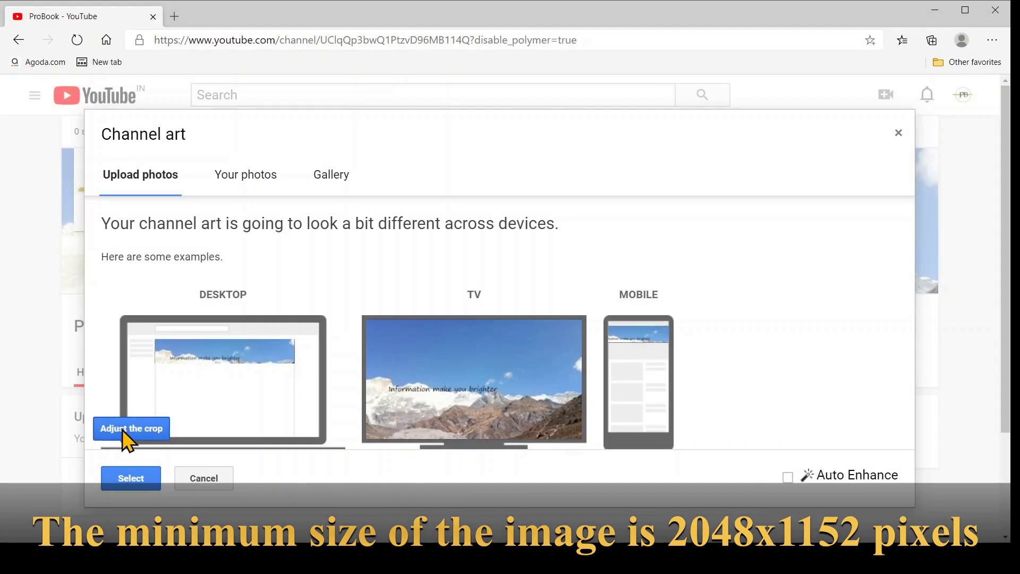
click(123, 431)
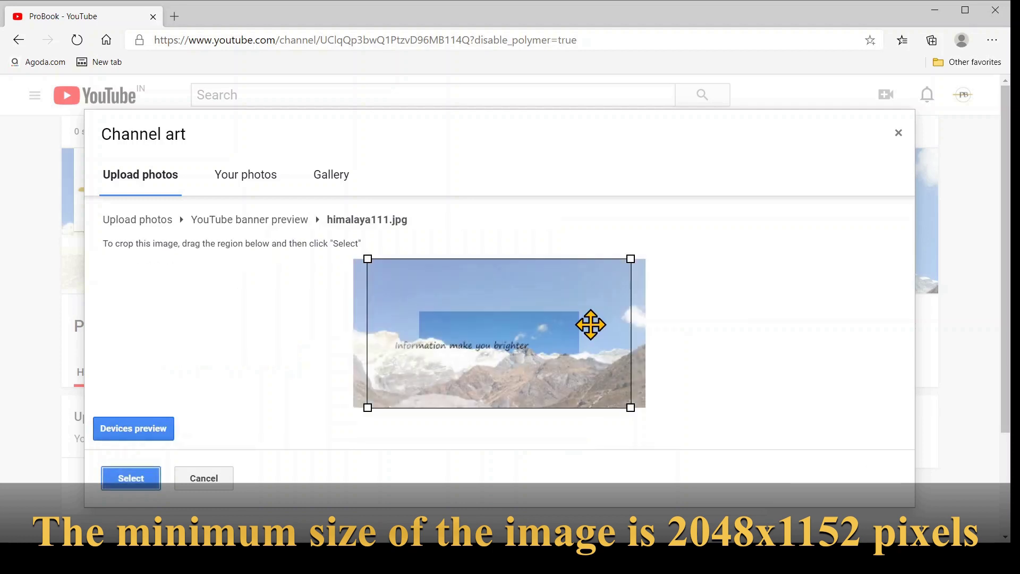
drag(556, 334, 528, 343)
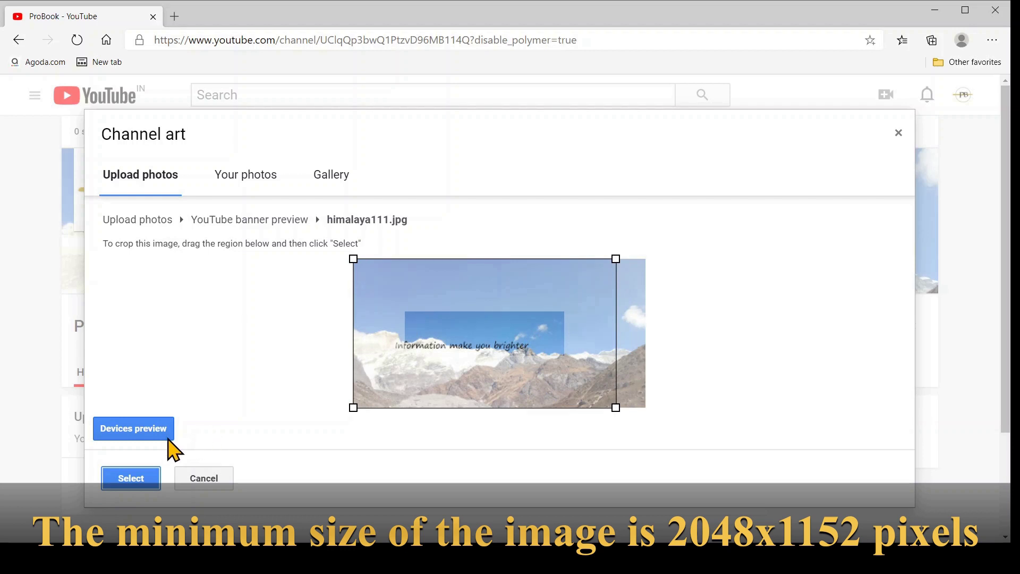
click(141, 432)
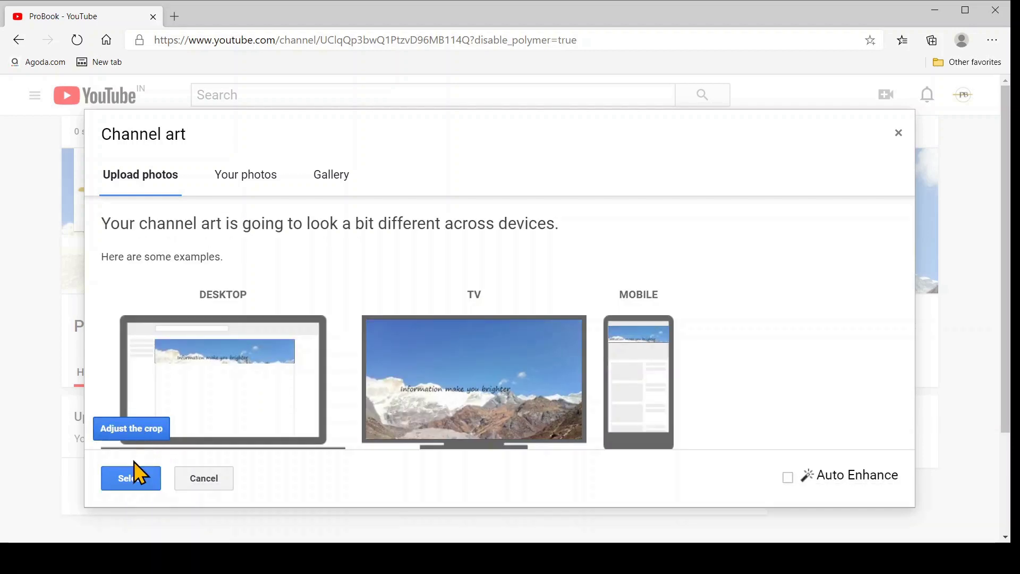
click(130, 480)
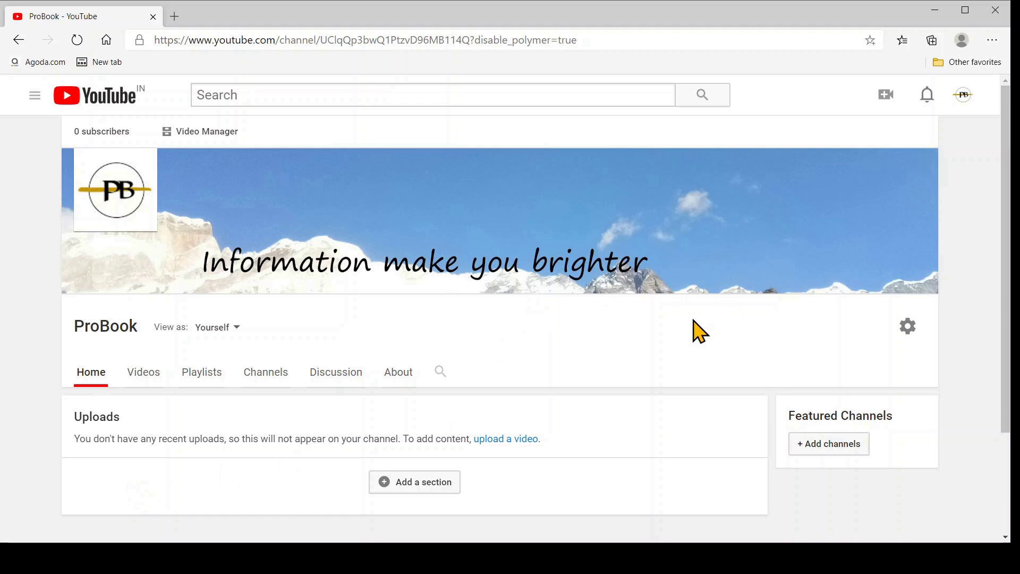
click(908, 330)
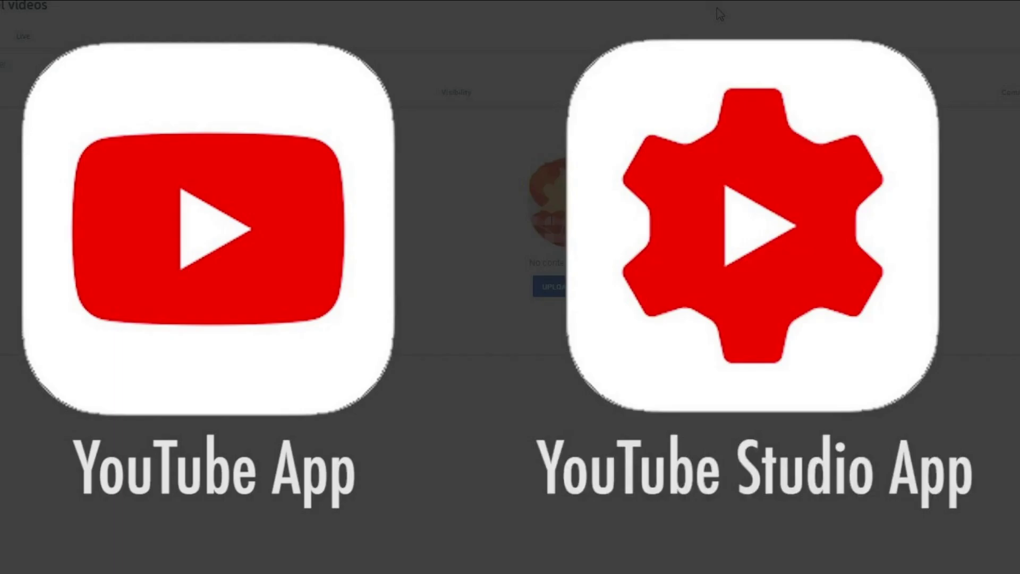